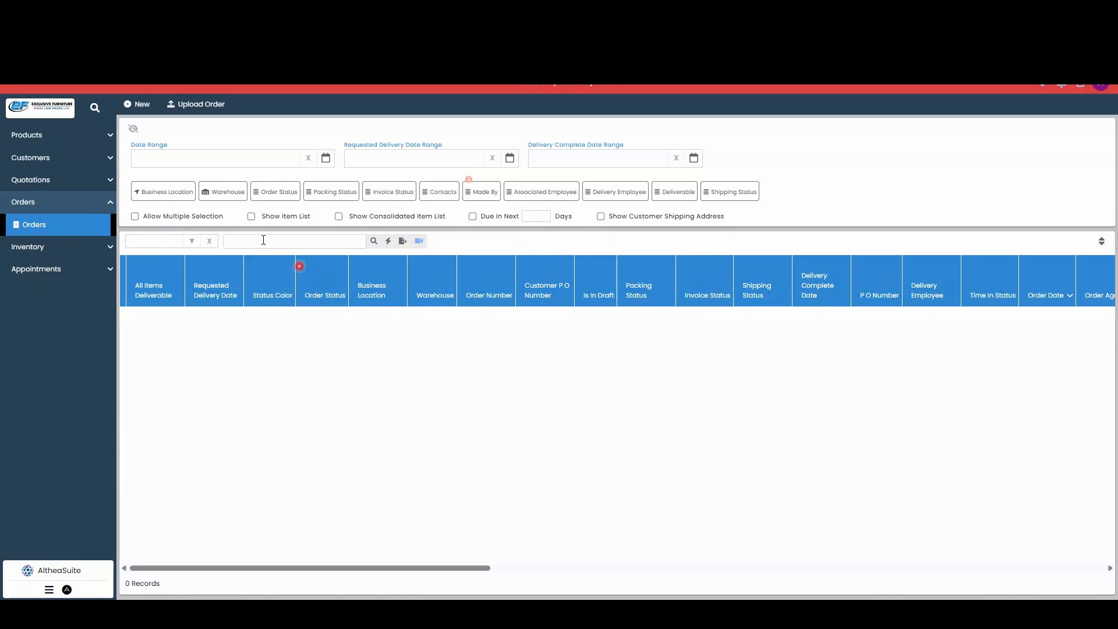
- Start a new order and look up the existing customer by first and last name, selecting the matching record
left_click(143, 104)
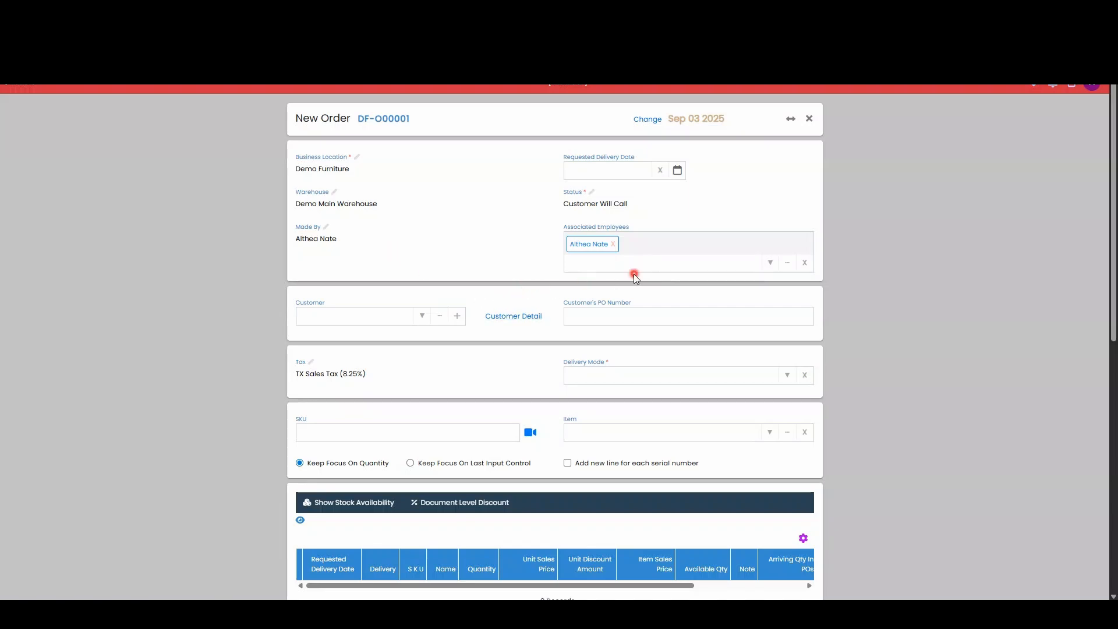
left_click(354, 316)
type("peggy")
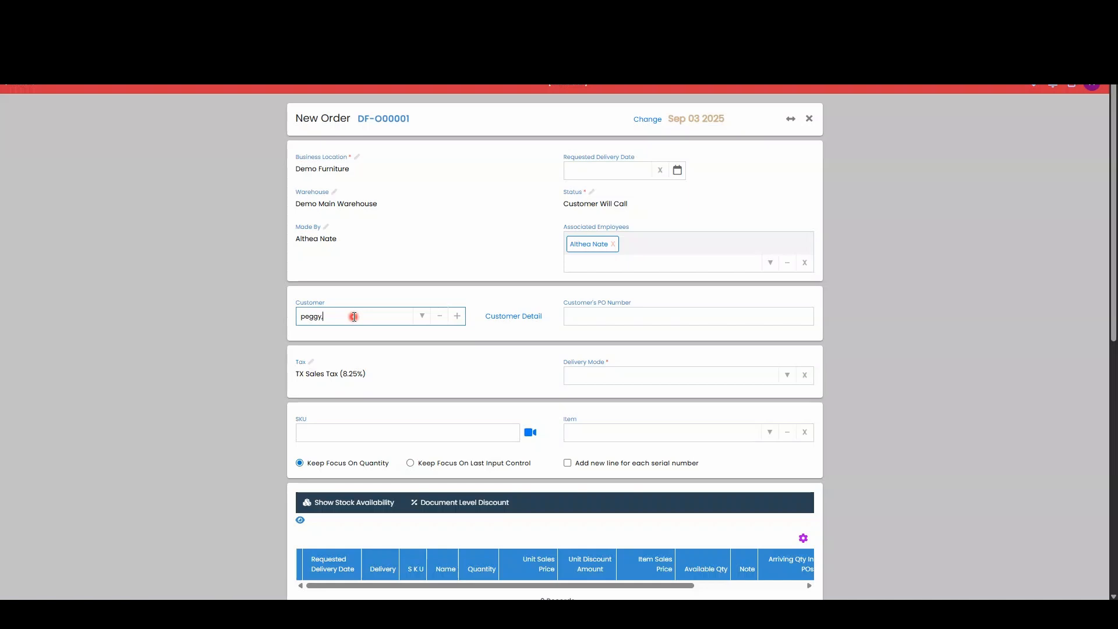
type(",")
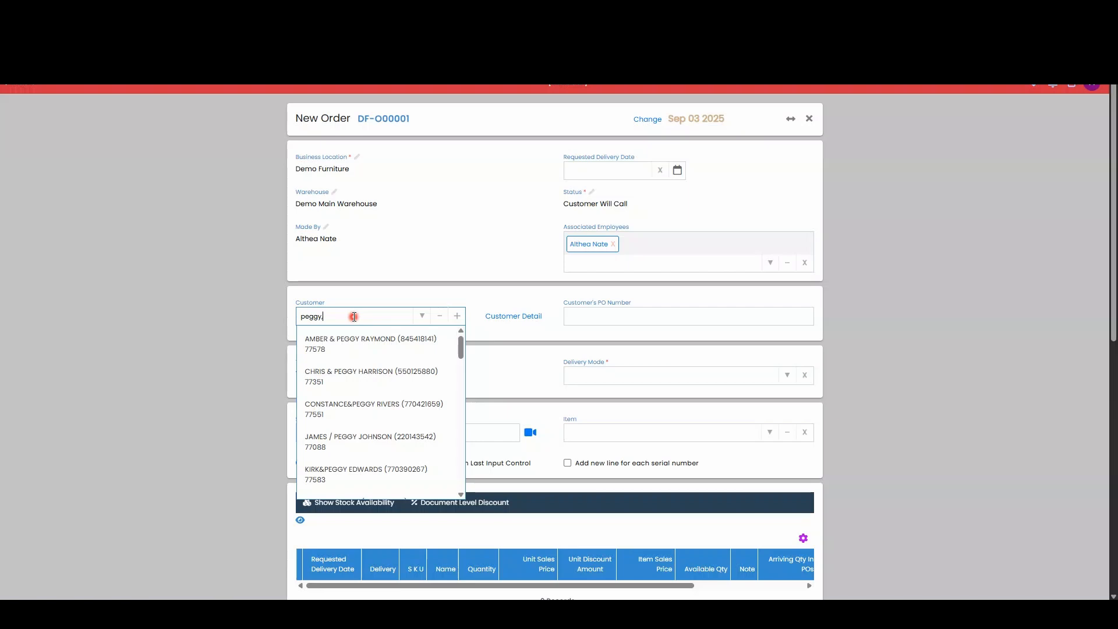
type("hill")
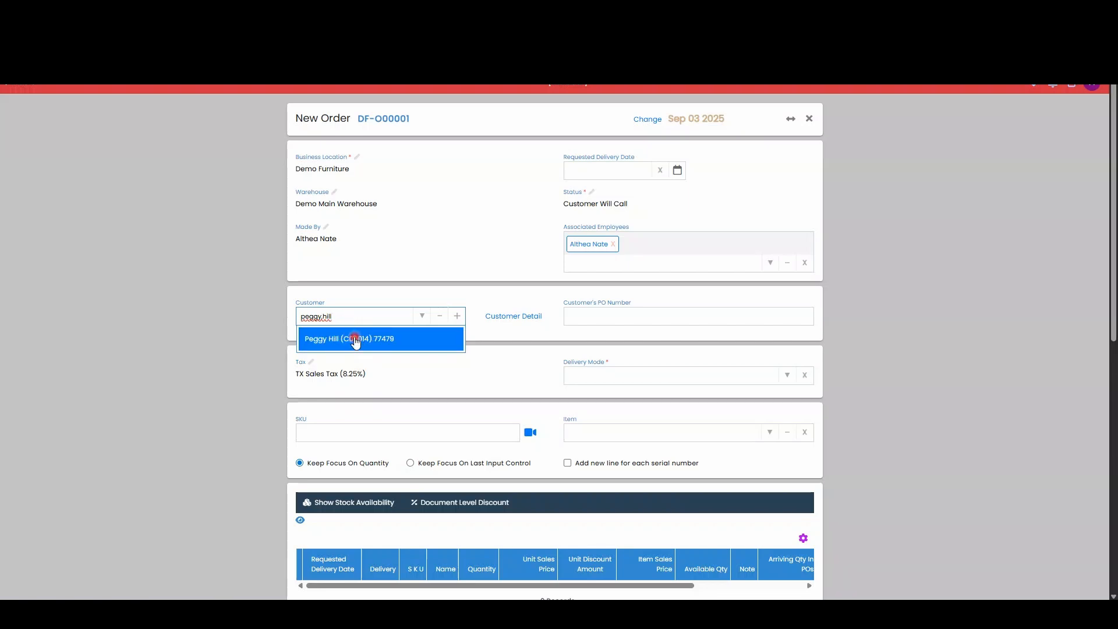
left_click(356, 340)
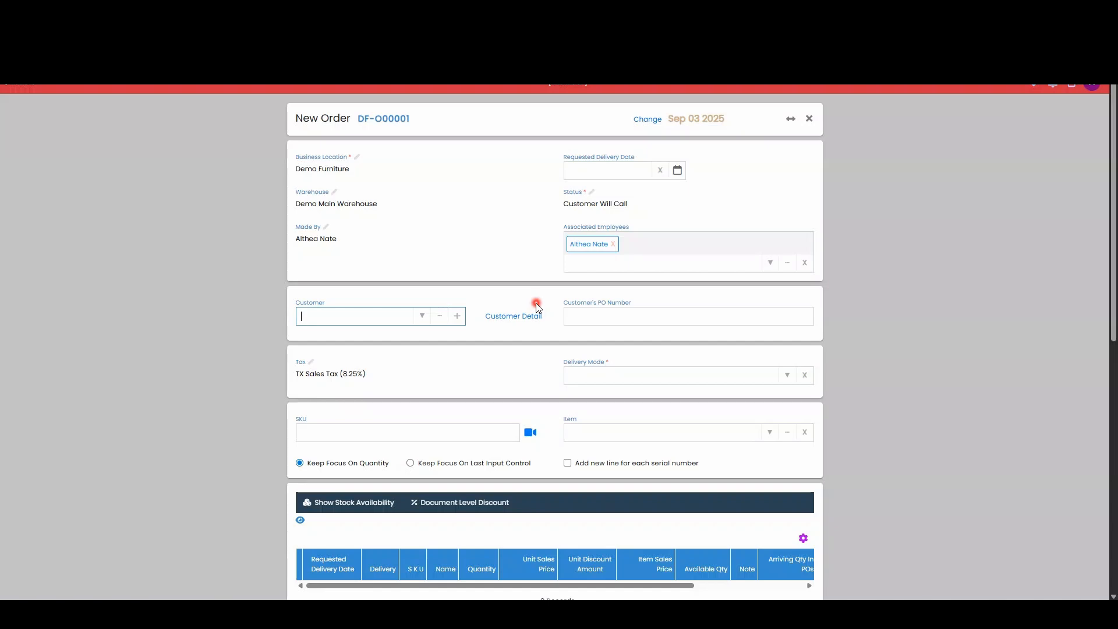
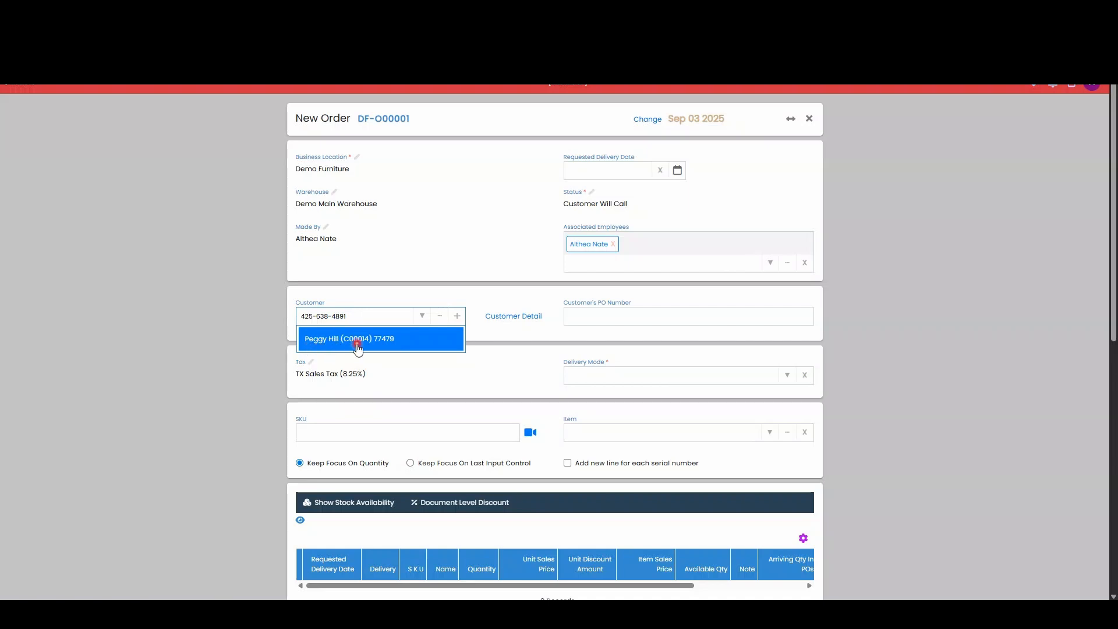
- Look up the order's customer by phone number and select the matching record
left_click(346, 342)
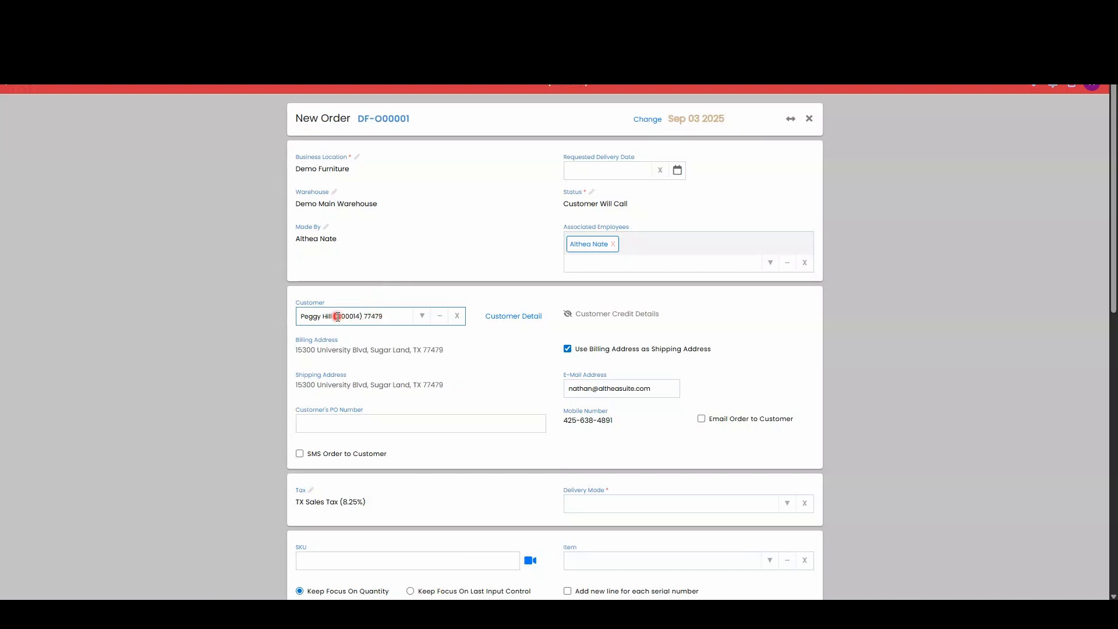
left_click_drag(336, 316, 362, 317)
left_click(256, 288)
scroll(255, 288, "down", 1)
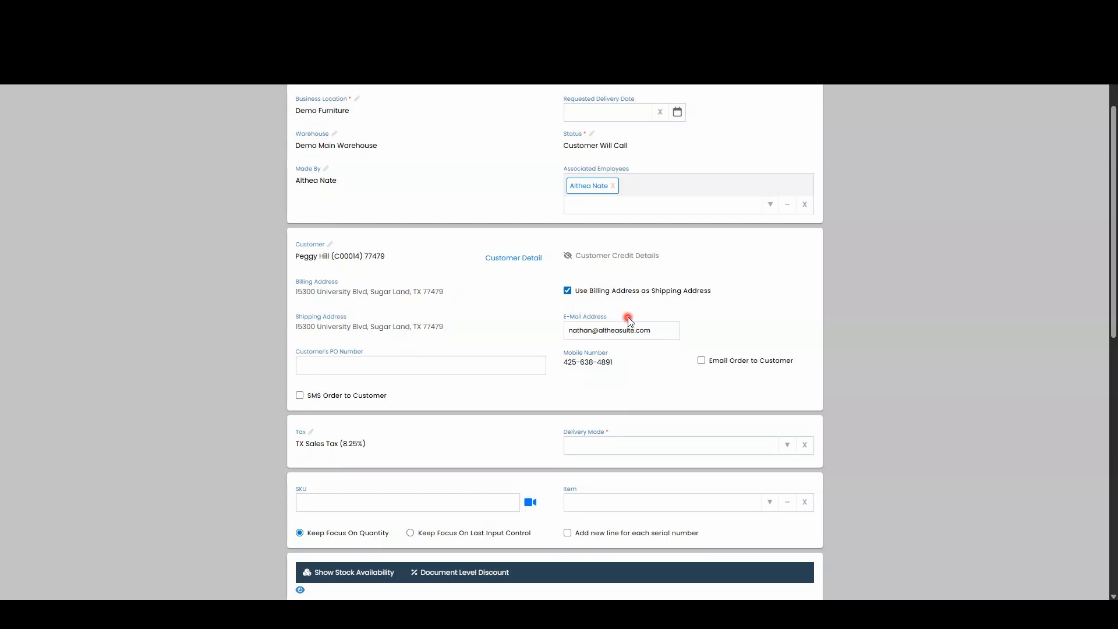
- Turn off using the billing address as the shipping address and open the choices for a separate shipping address
left_click(567, 291)
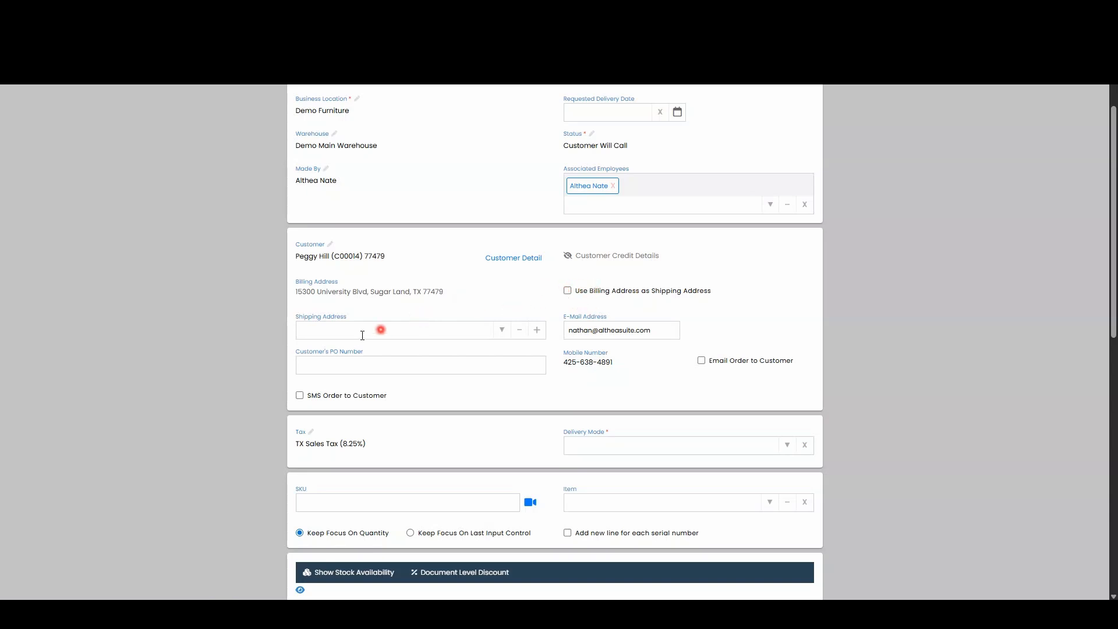
left_click(499, 329)
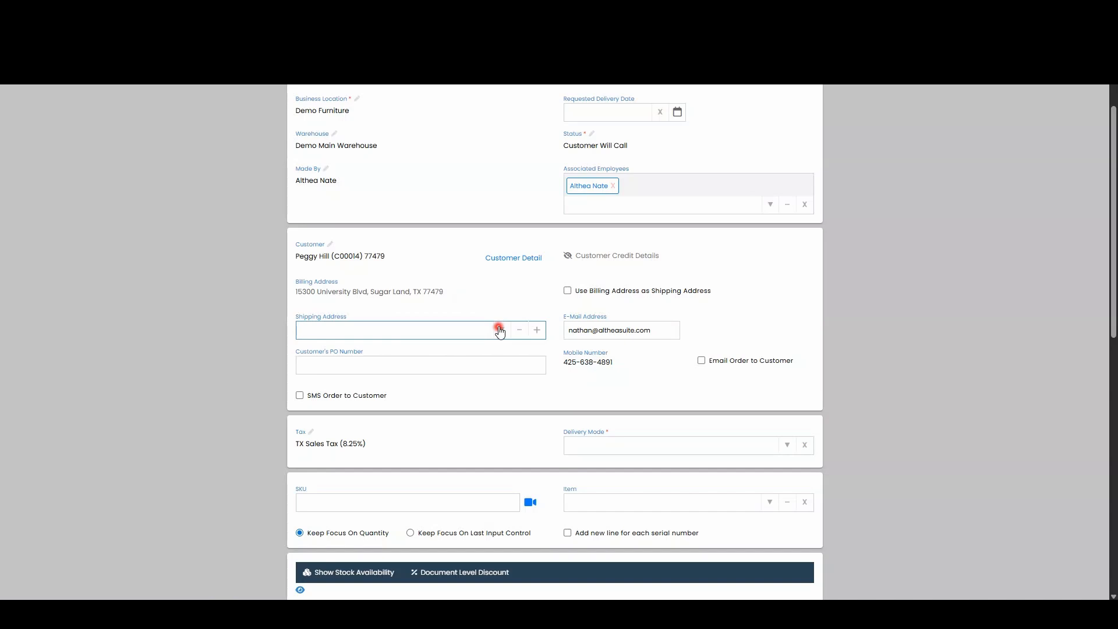
left_click(516, 306)
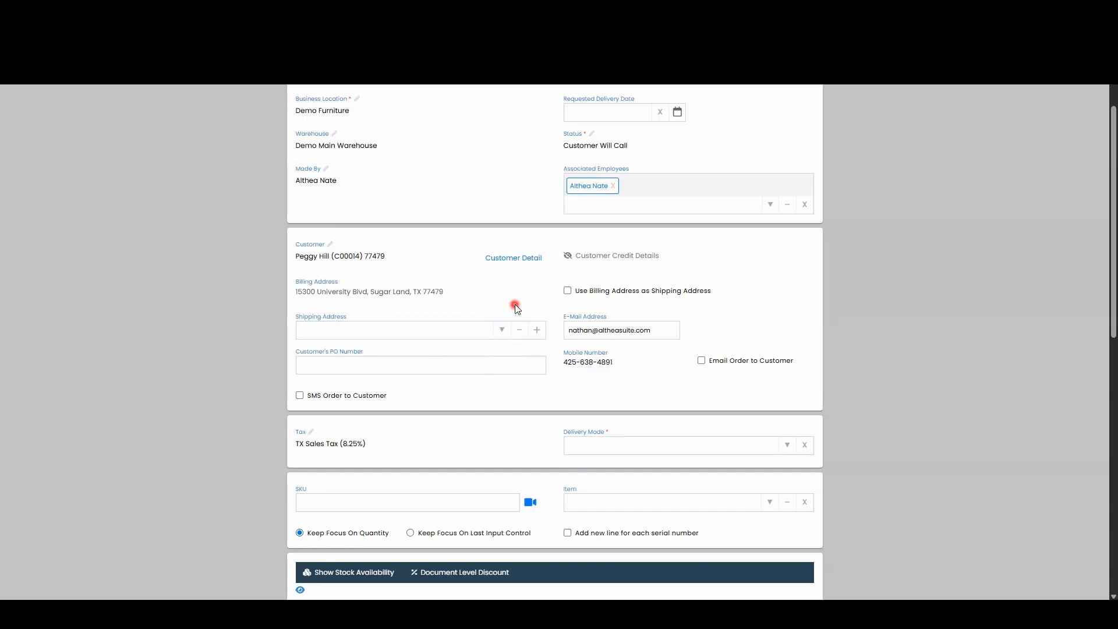
- Clear the selected customer from the order and start a new customer record with the customer's full name
left_click(407, 256)
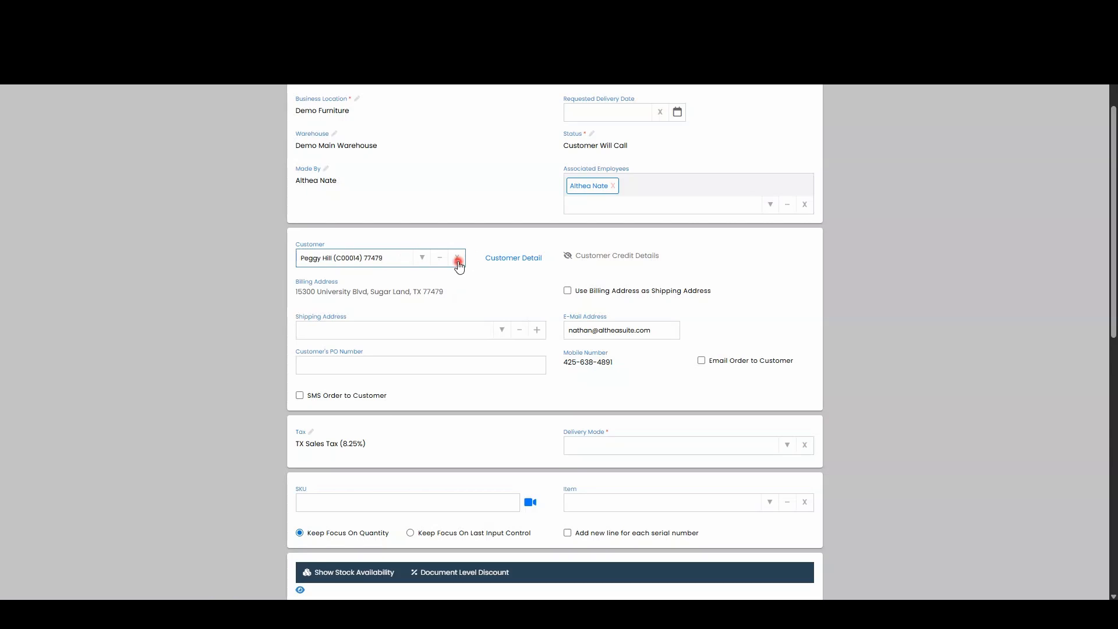
left_click(458, 261)
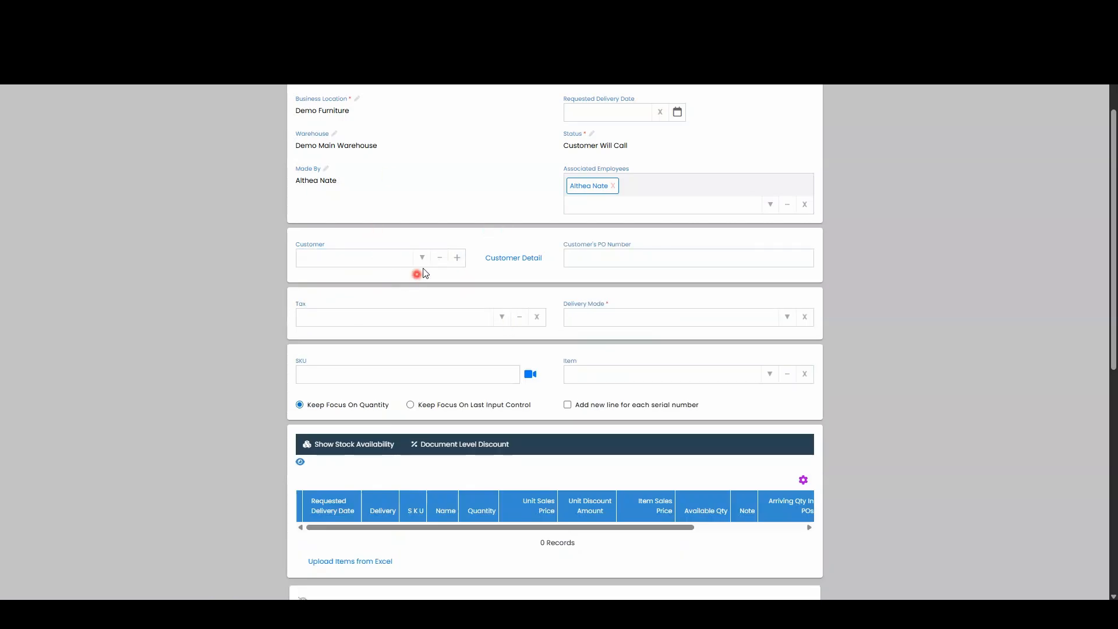
left_click(458, 258)
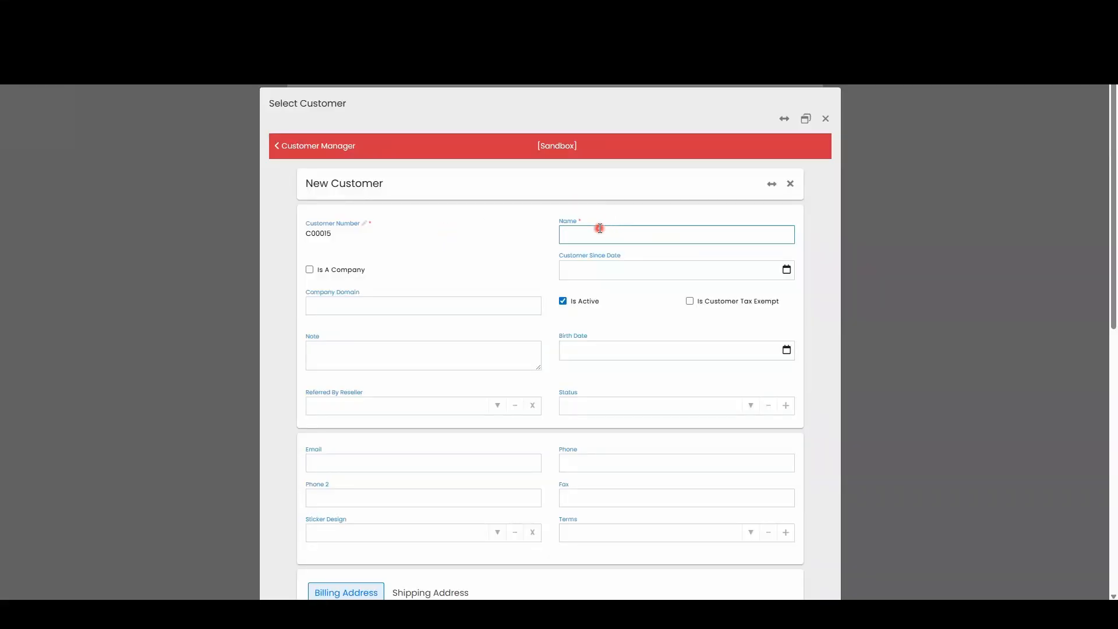
type("ank Hill")
left_click(524, 394)
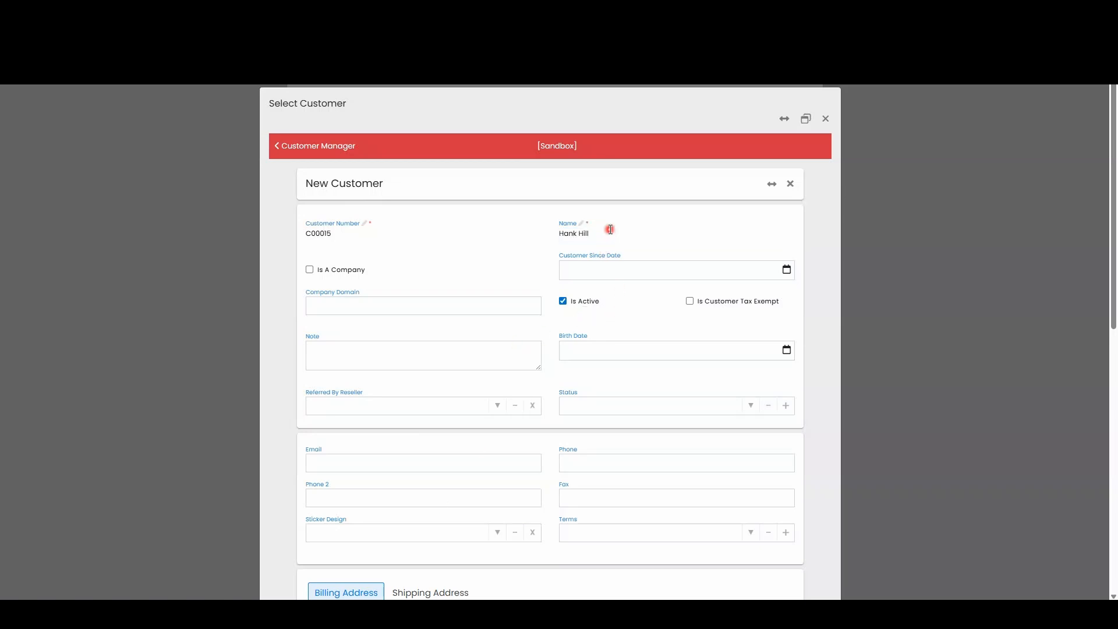
- Fill in the new customer's e-mail address and primary phone number
scroll(610, 230, "down", 3)
left_click(431, 286)
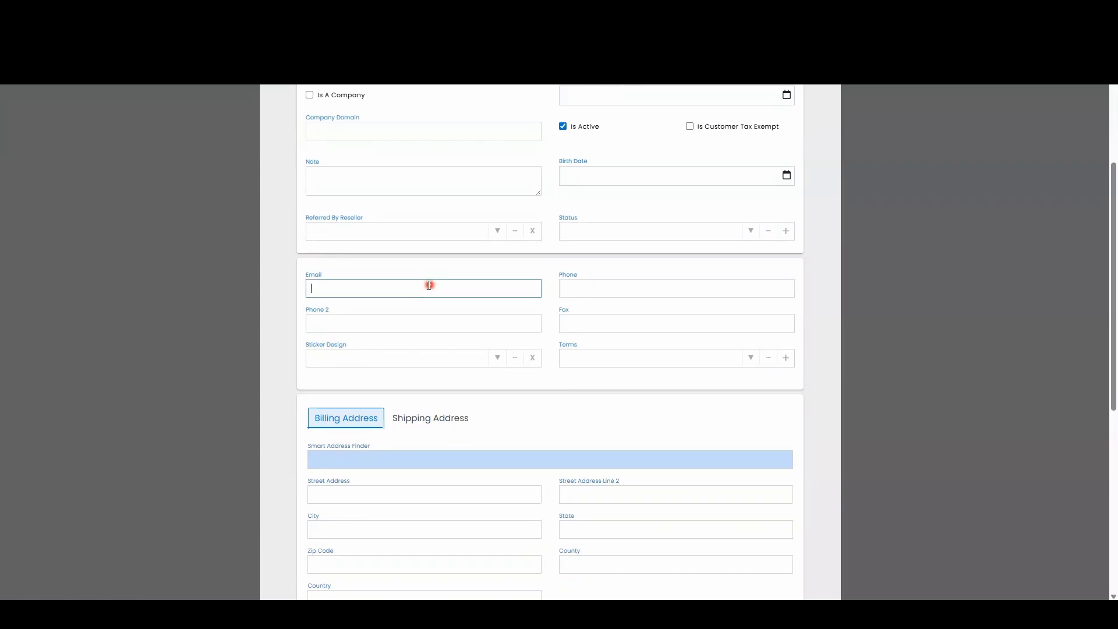
left_click(591, 285)
left_click(560, 288)
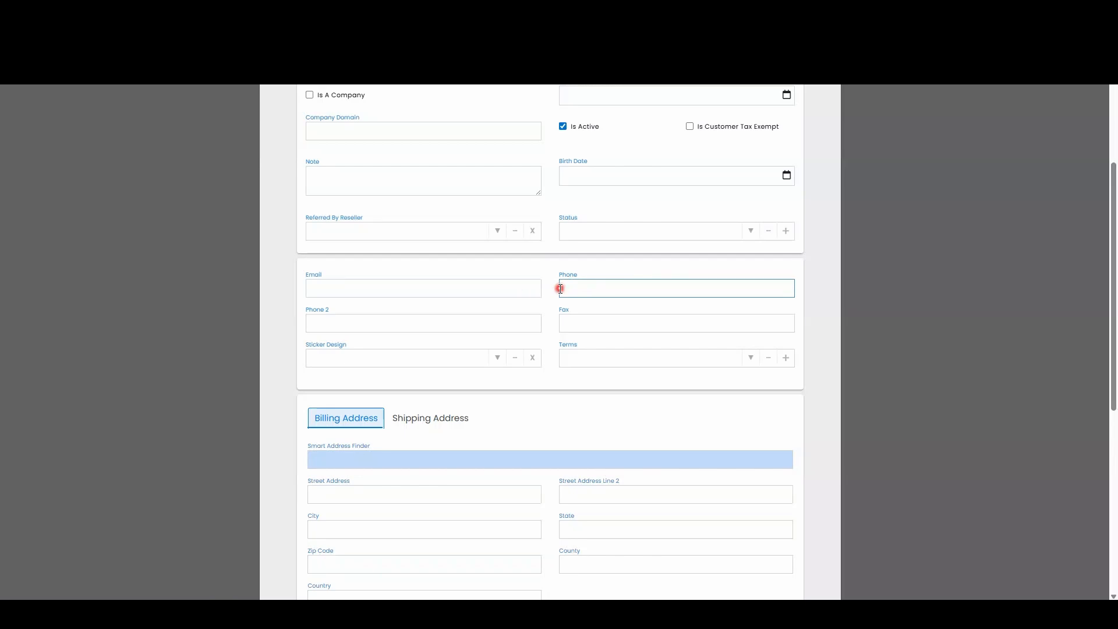
left_click(535, 284)
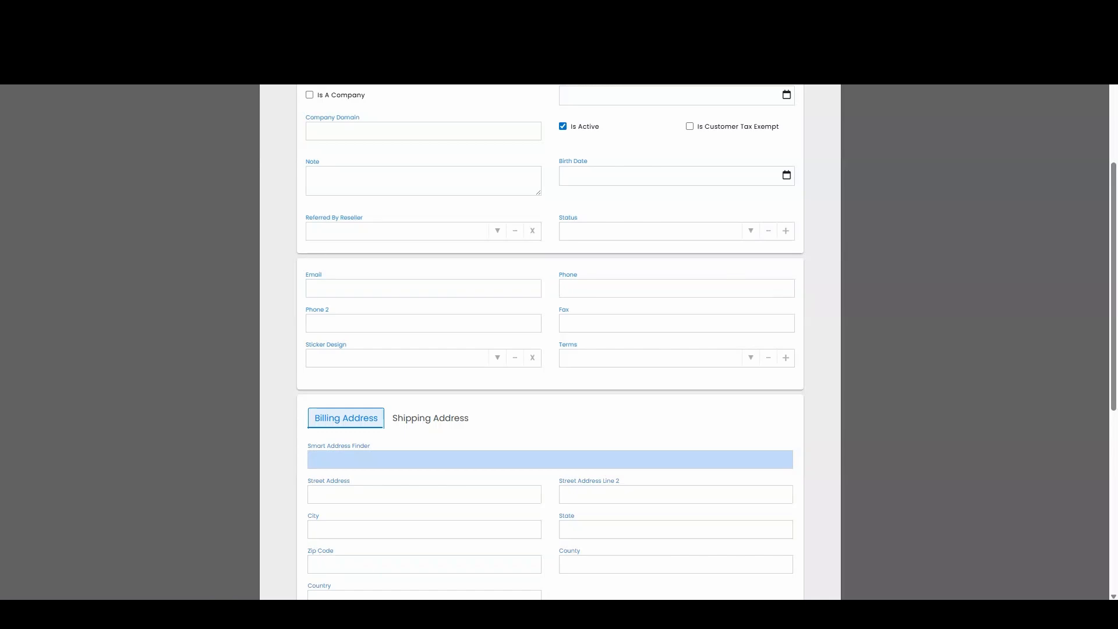
left_click(358, 283)
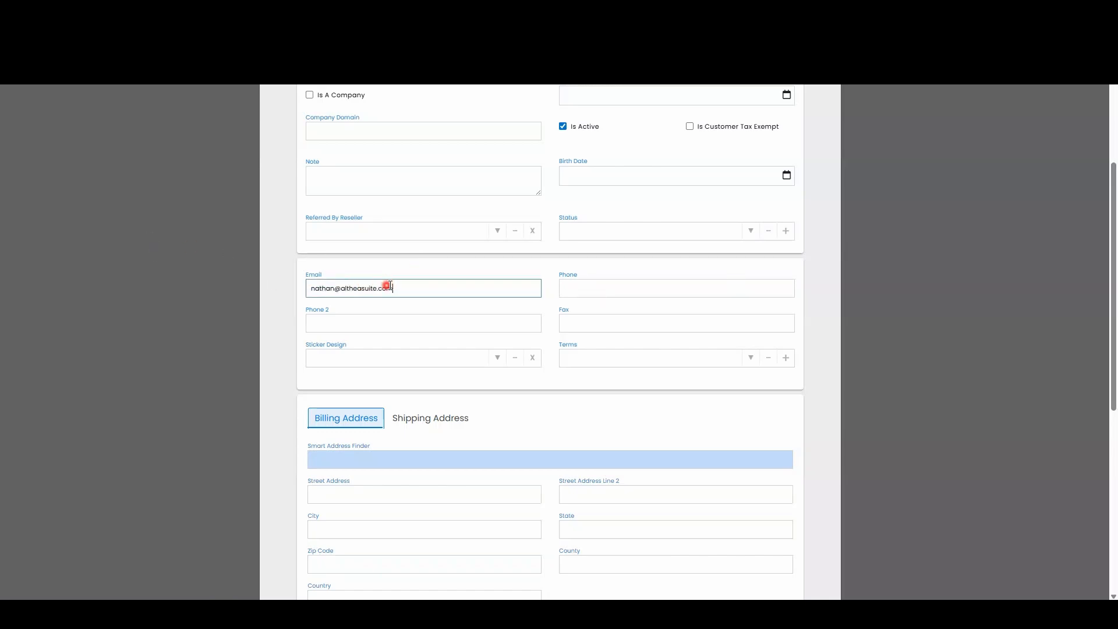
key("Return")
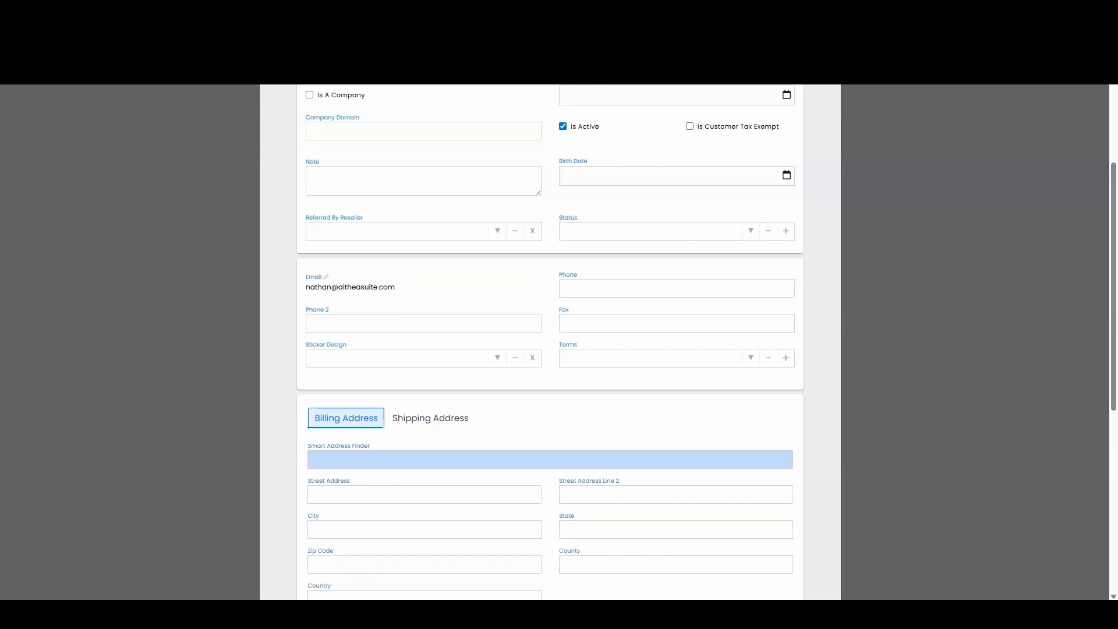
left_click(601, 286)
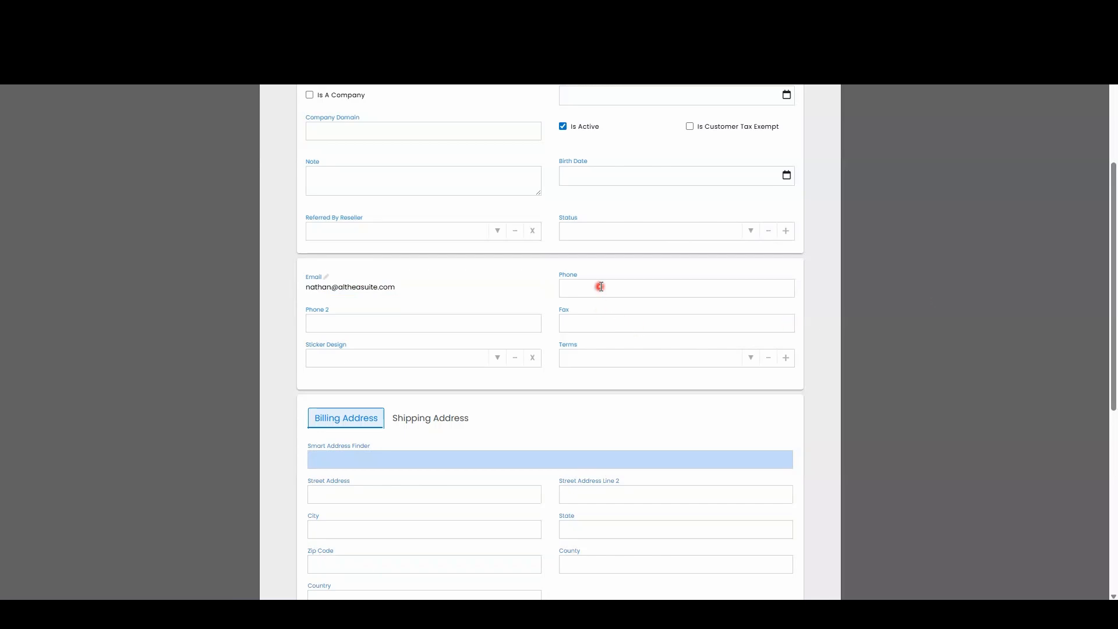
left_click(532, 269)
left_click(588, 267)
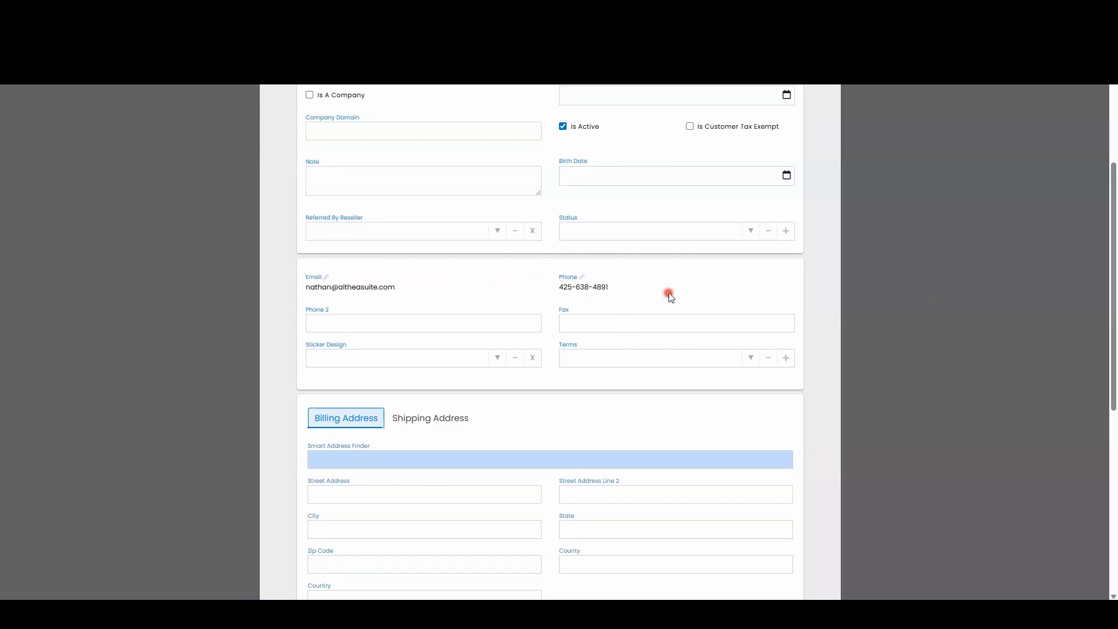
- Fill in the customer's billing address by searching for it in the Smart Address Finder and choosing the matching suggestion
scroll(659, 287, "down", 3)
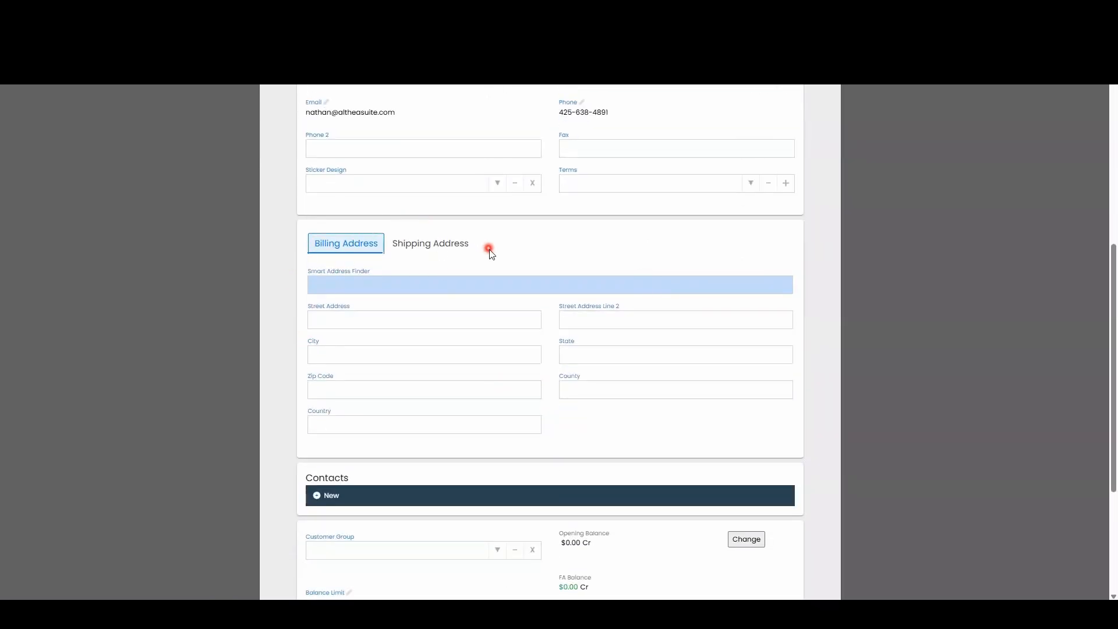
left_click(338, 284)
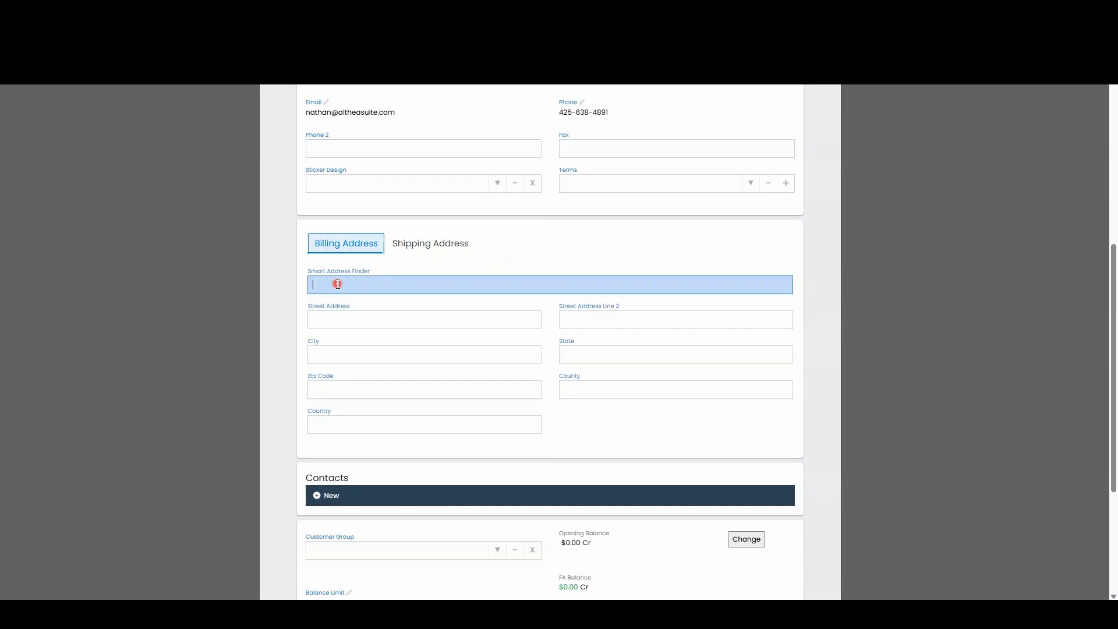
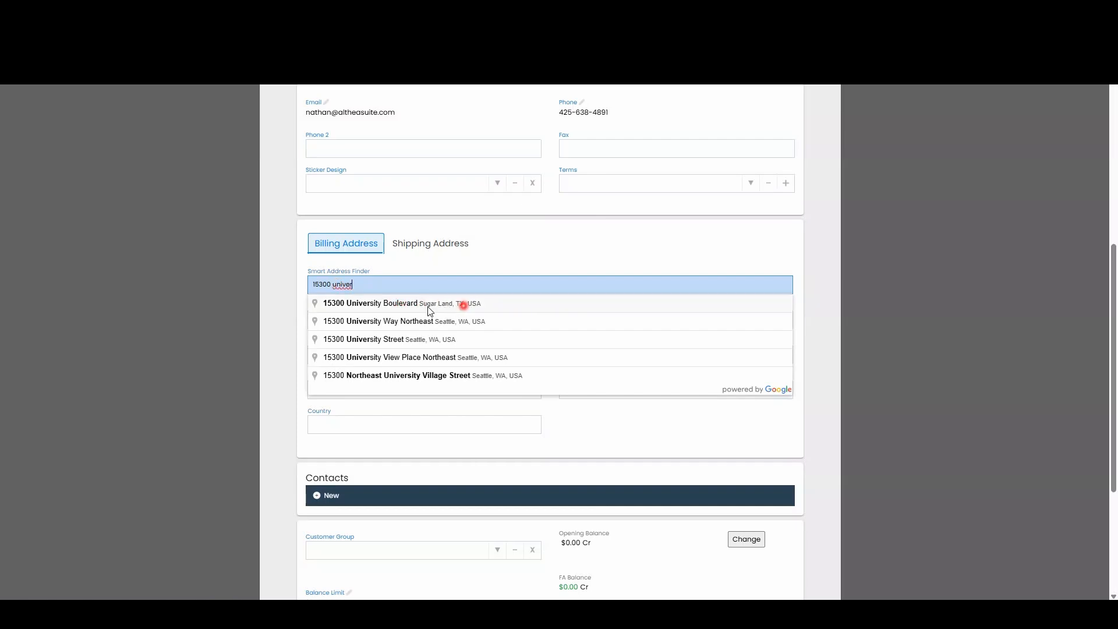
left_click(380, 307)
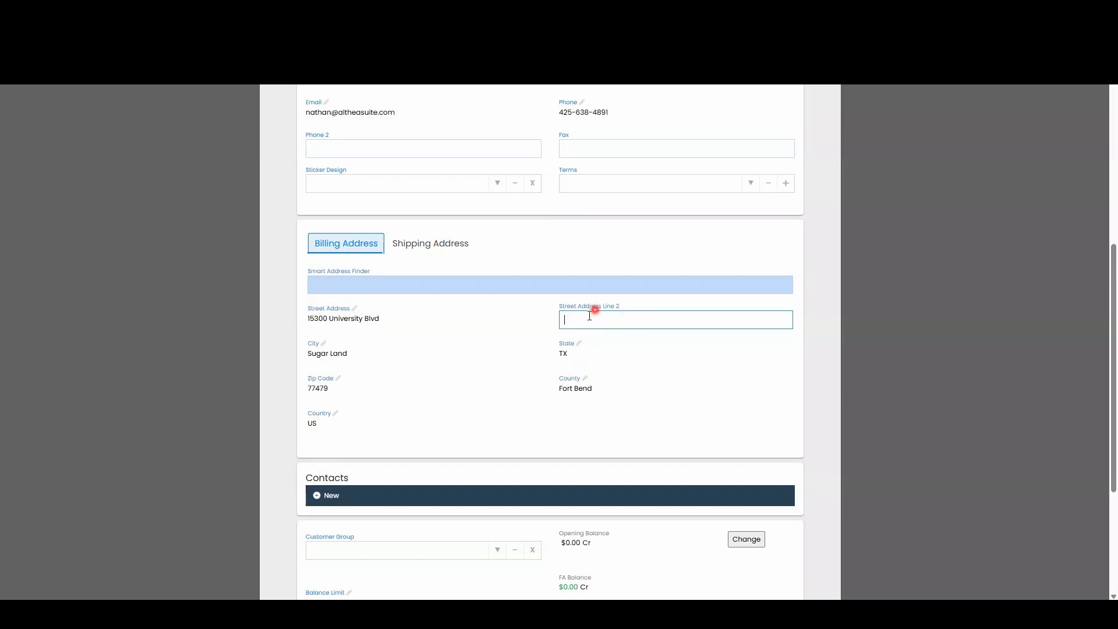
left_click(787, 362)
left_click(823, 295)
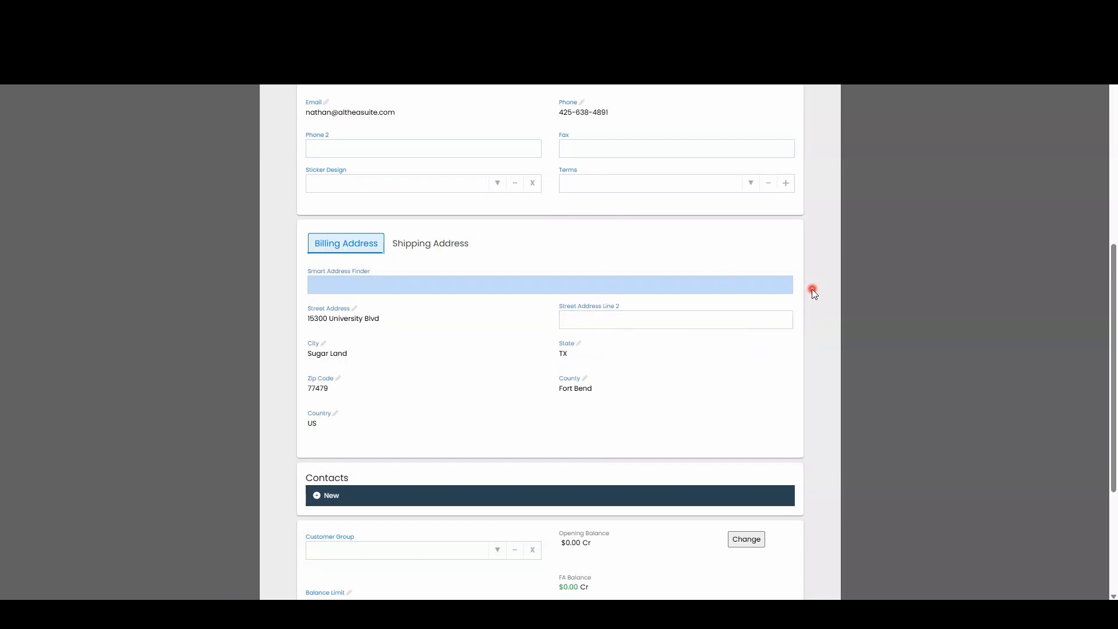
- Try to create the customer record with "How did you hear about us" left empty
scroll(812, 290, "down", 4)
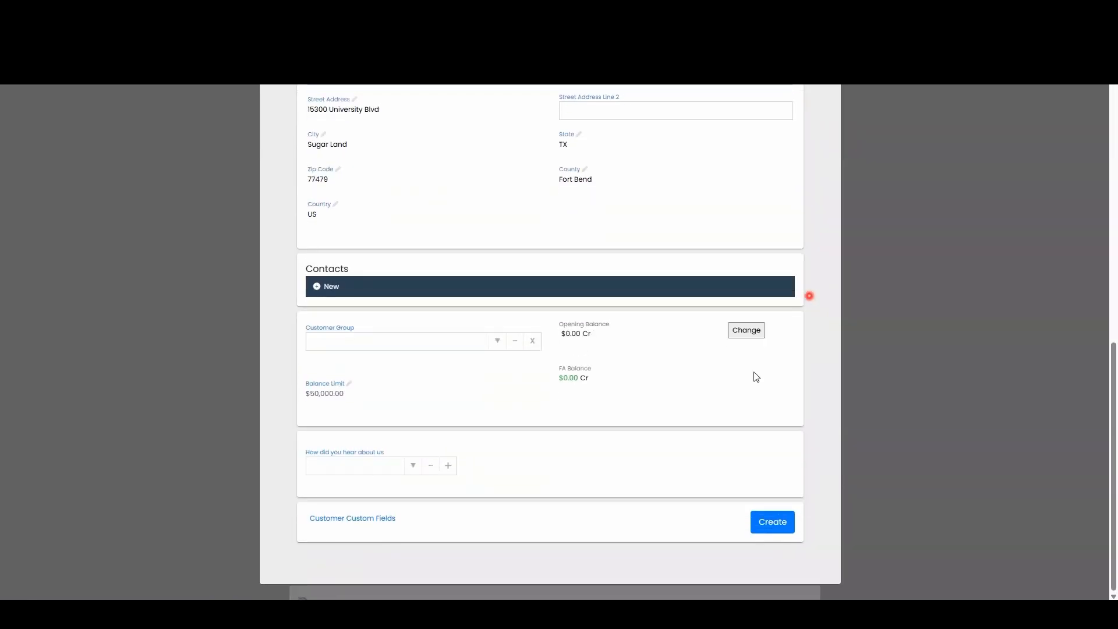
left_click(641, 488)
left_click(317, 470)
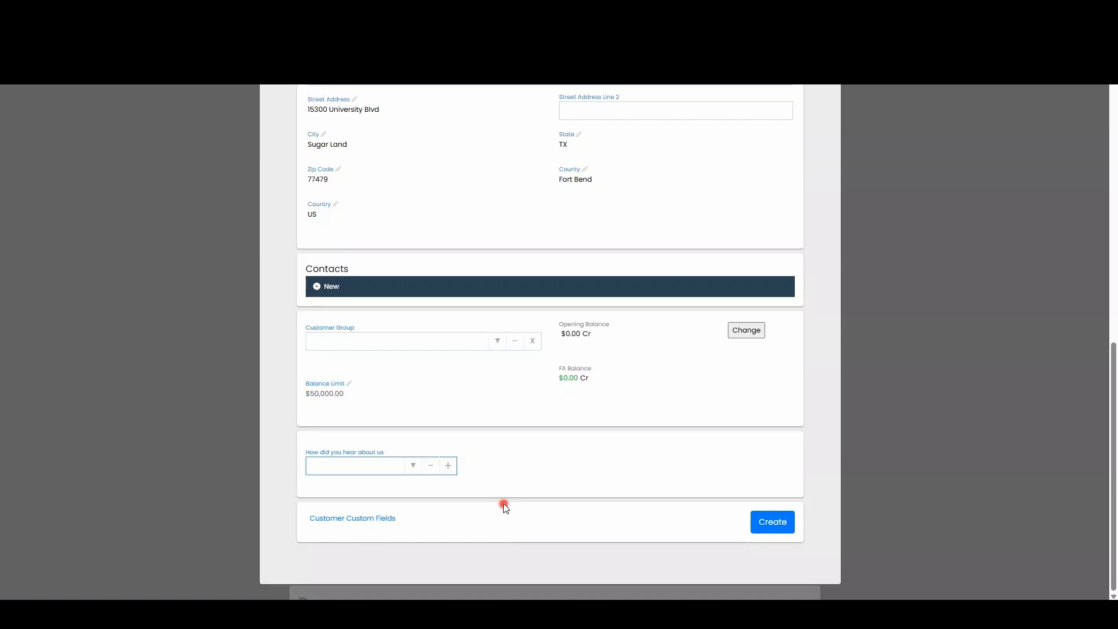
left_click(775, 522)
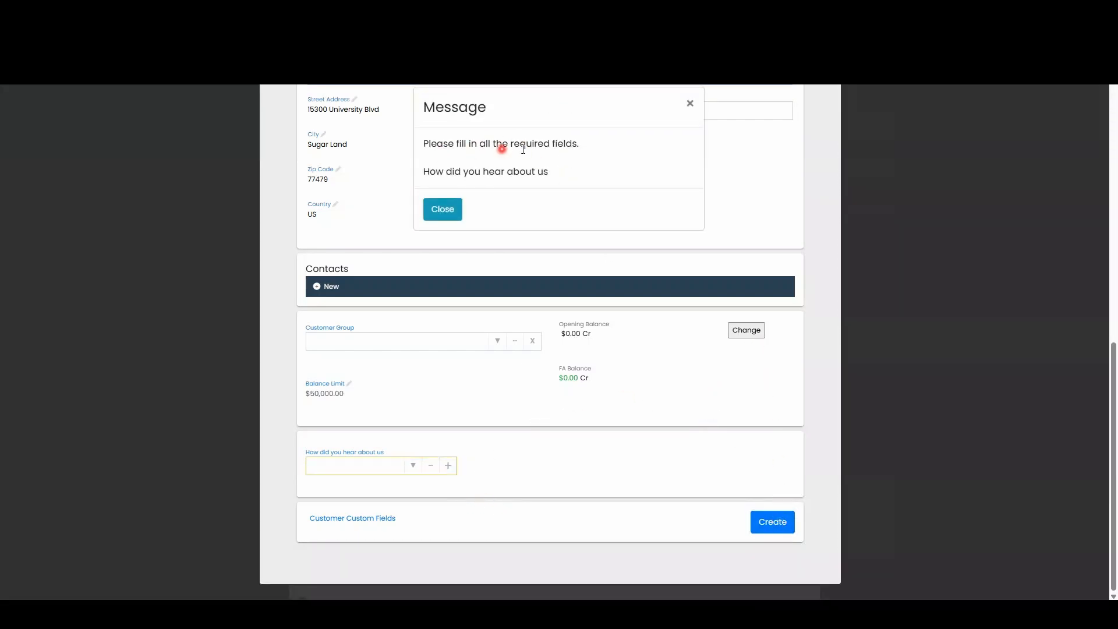
left_click(437, 209)
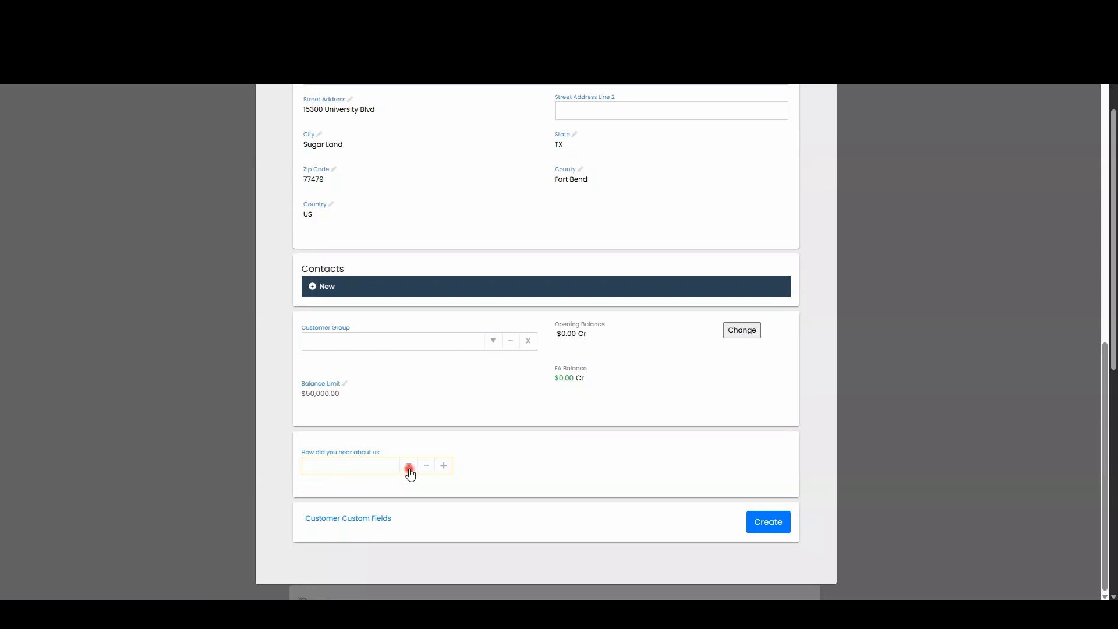
- Set "How did you hear about us" to PREVIOUS CUSTOMER and create the customer record
left_click(409, 466)
left_click(375, 512)
left_click(559, 462)
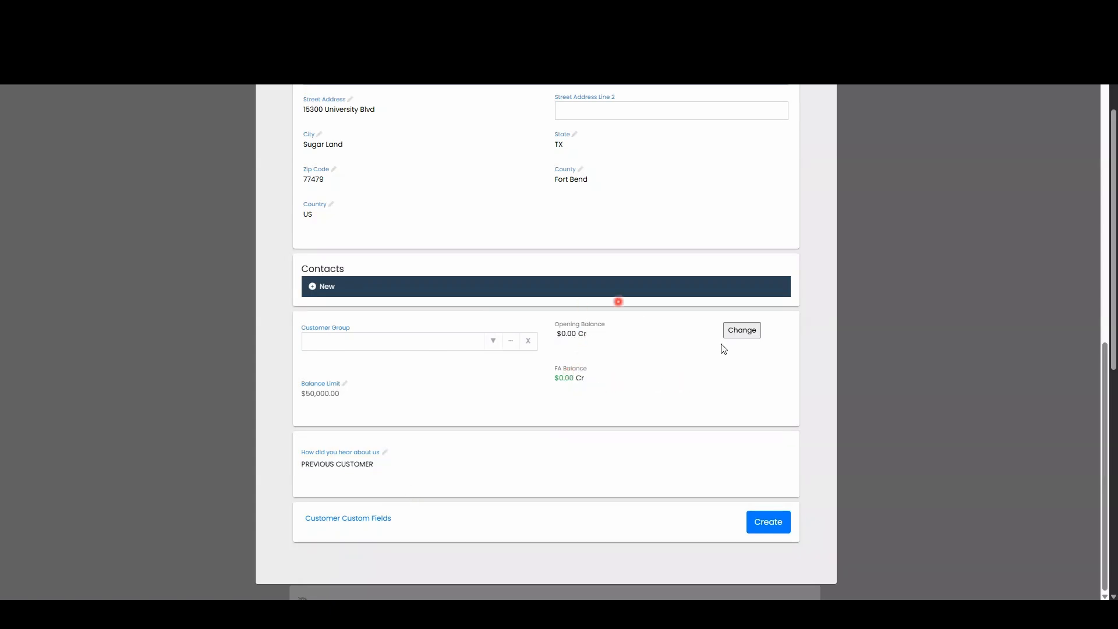
left_click(772, 524)
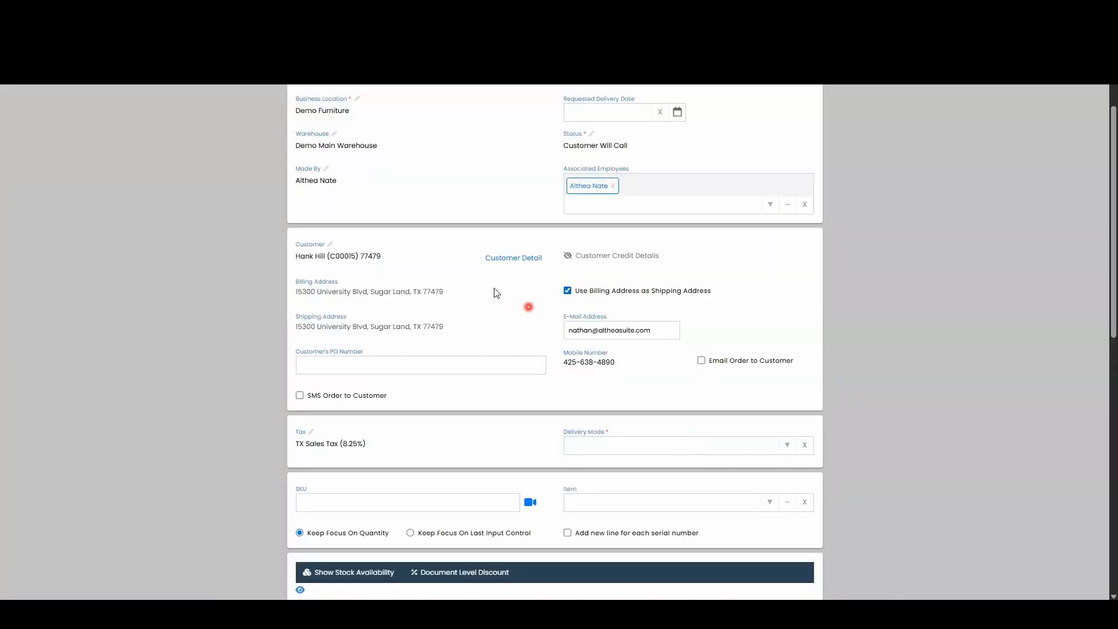
- Open the Customer Detail record of the customer assigned to the order
left_click(463, 273)
left_click(512, 258)
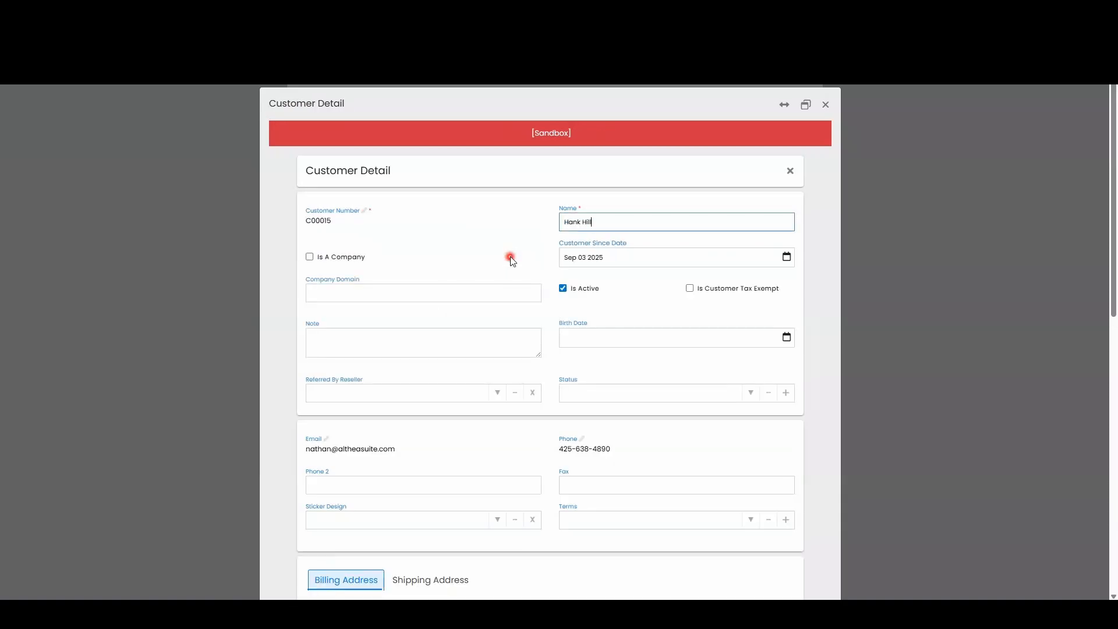
- Review the customer's contact, address, balance and attachment details and update the Customer Detail record
scroll(447, 180, "down", 1)
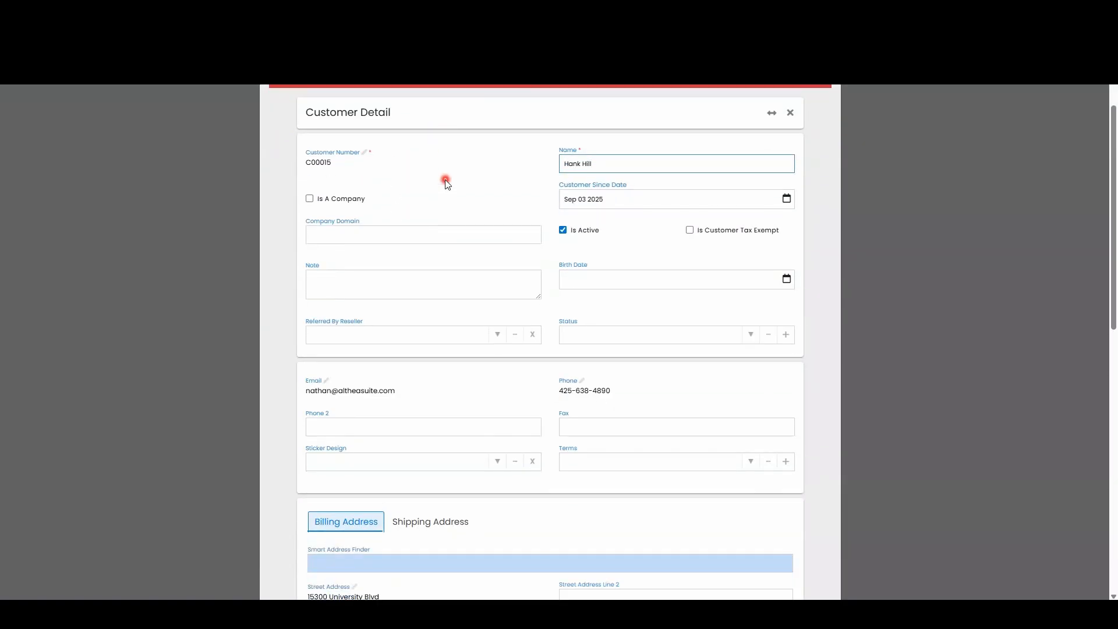
scroll(447, 182, "down", 2)
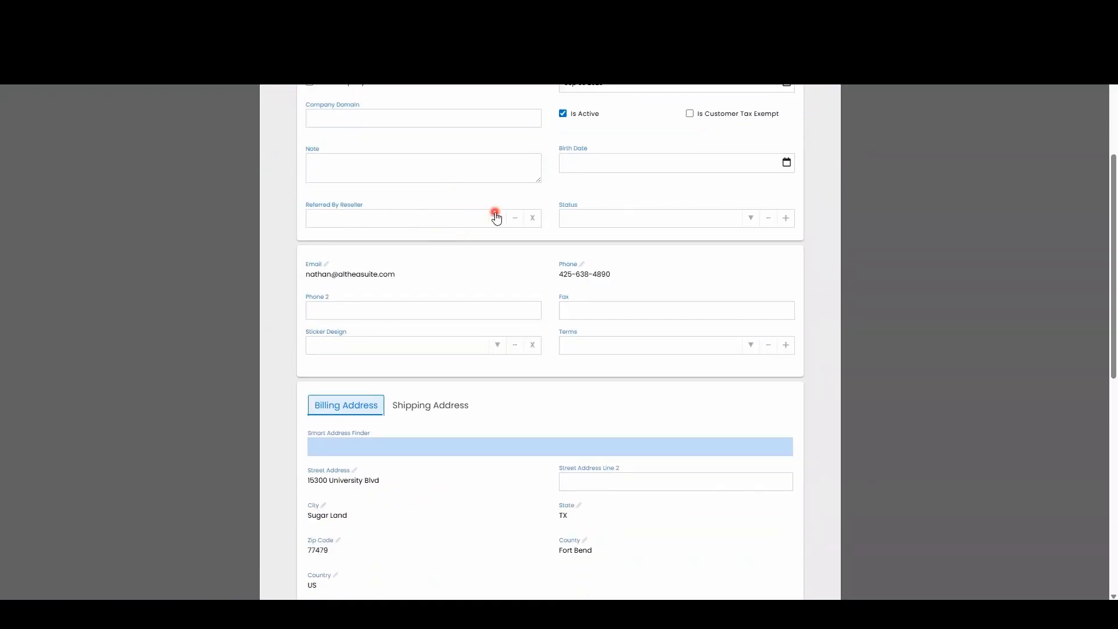
scroll(494, 209, "down", 3)
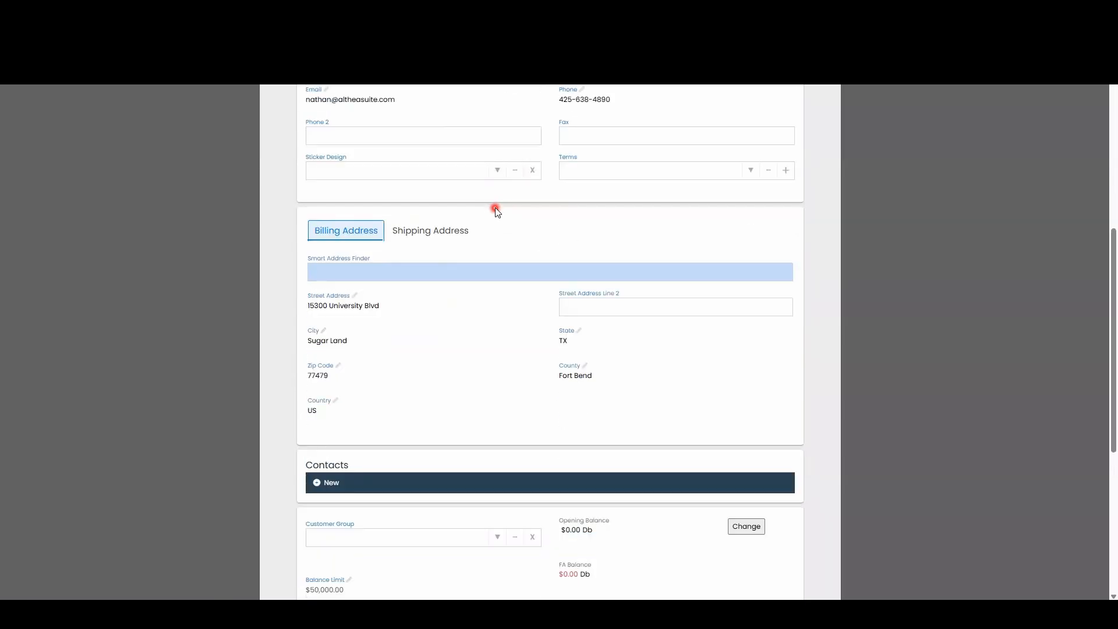
scroll(466, 198, "up", 1)
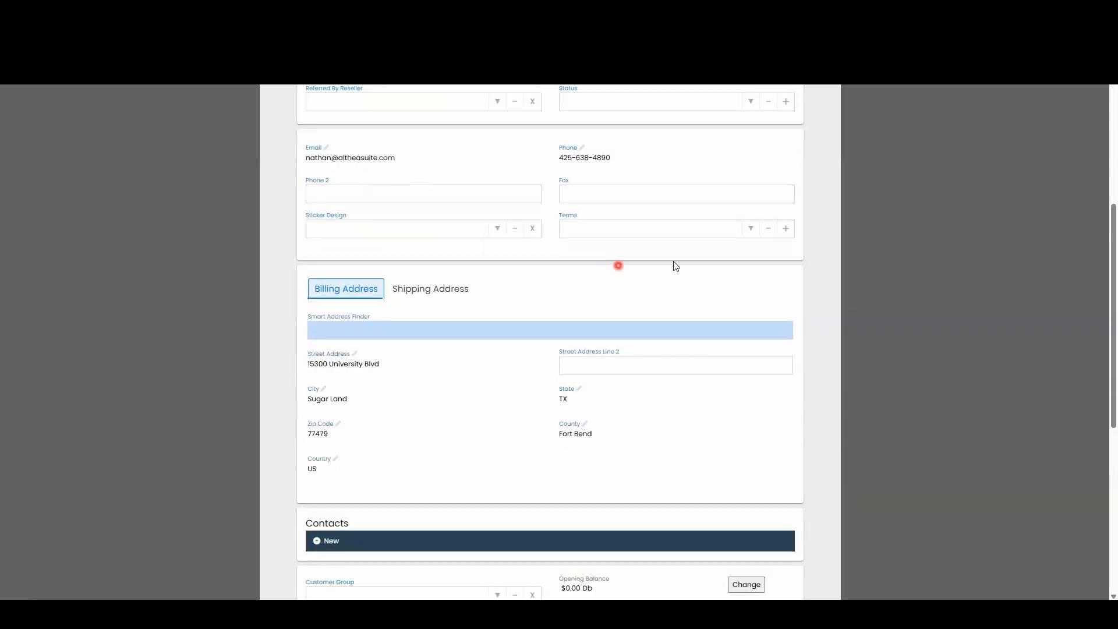
scroll(591, 272, "down", 6)
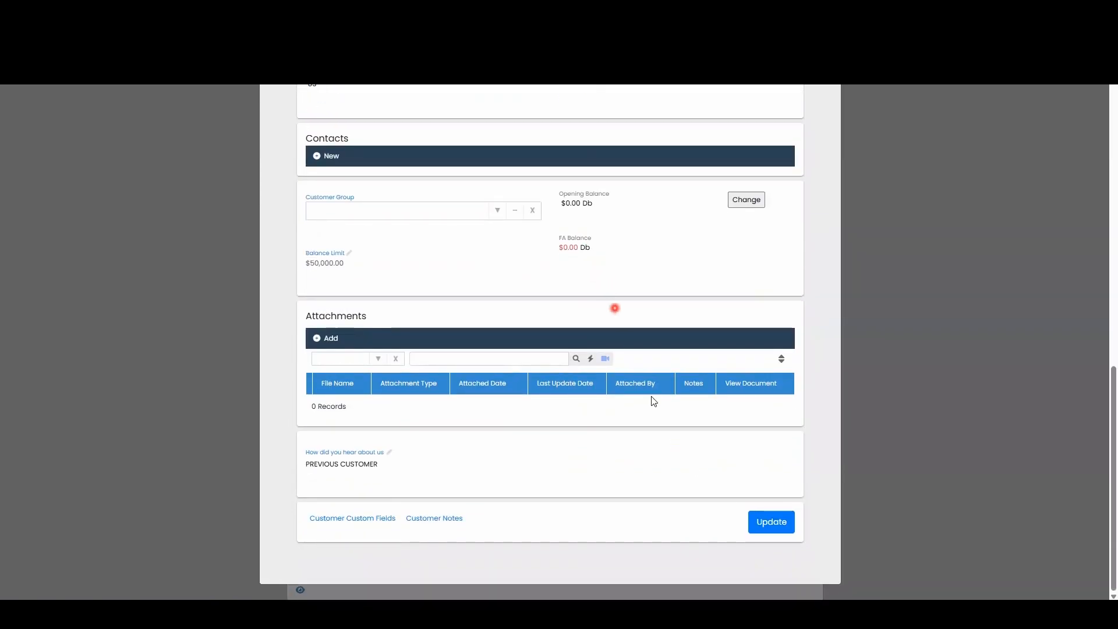
left_click(772, 523)
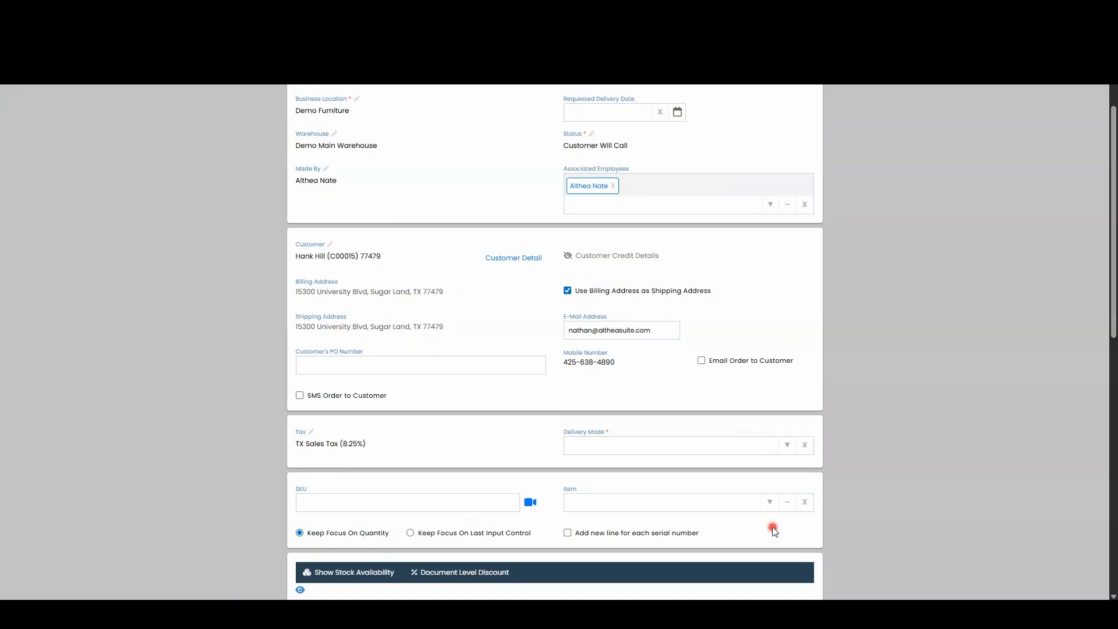
- Set the sales order's Delivery Mode to "All items will be delivered to shipping address"
scroll(724, 275, "down", 2)
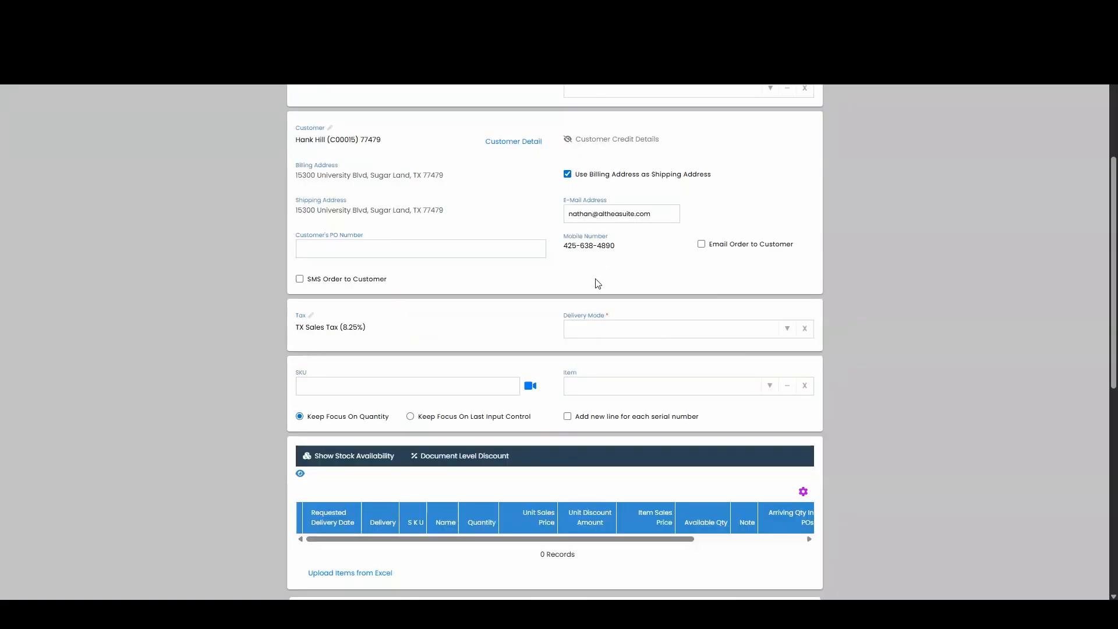
left_click(788, 333)
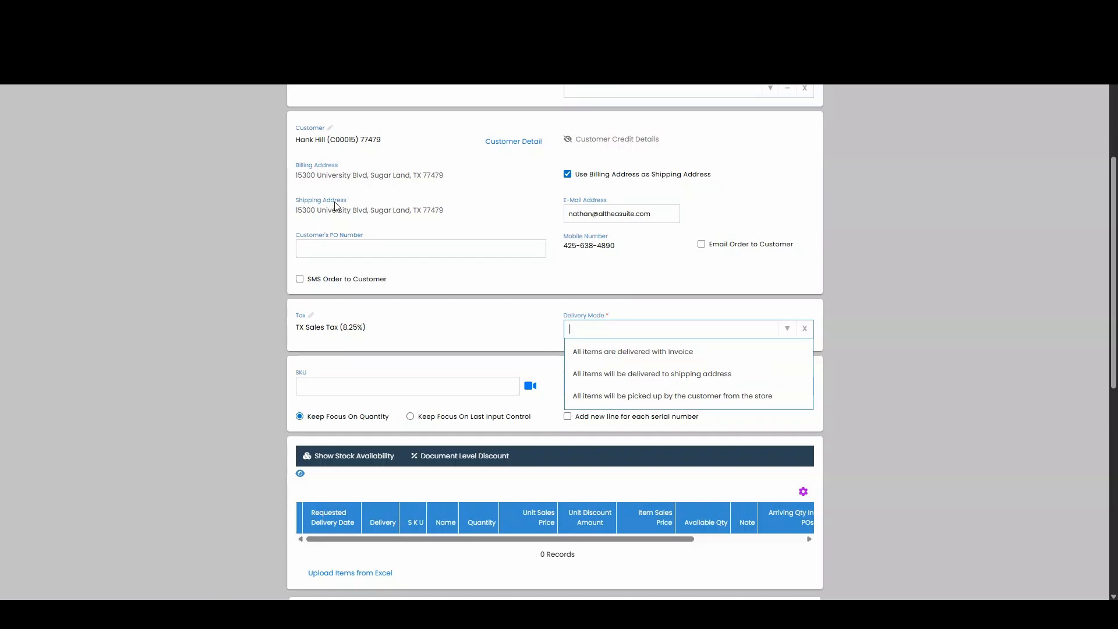
left_click(611, 373)
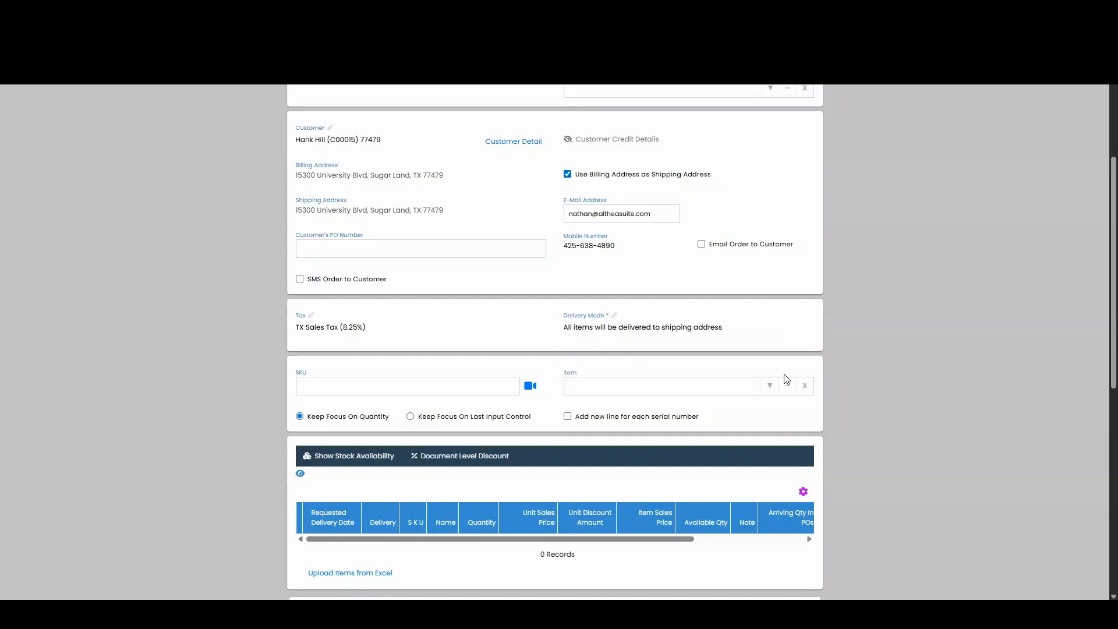
- Look up TWINXLRIZE and add the item XL TWIN ADJ BASE - TWINXLRIZE to the order
left_click(639, 391)
type("TWIN")
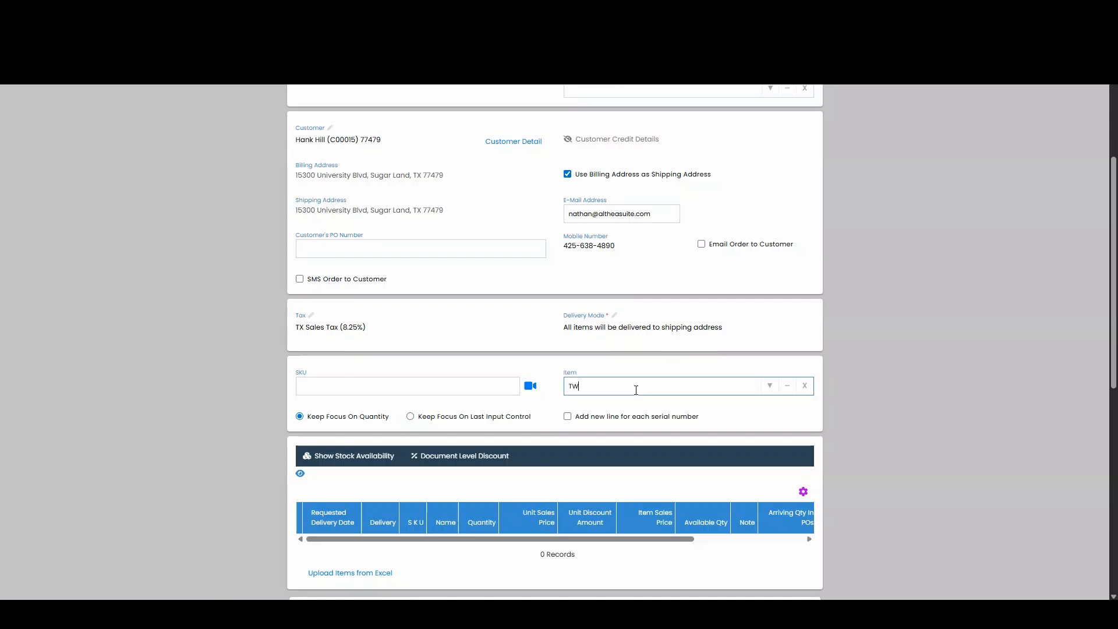
type("XLRIZE")
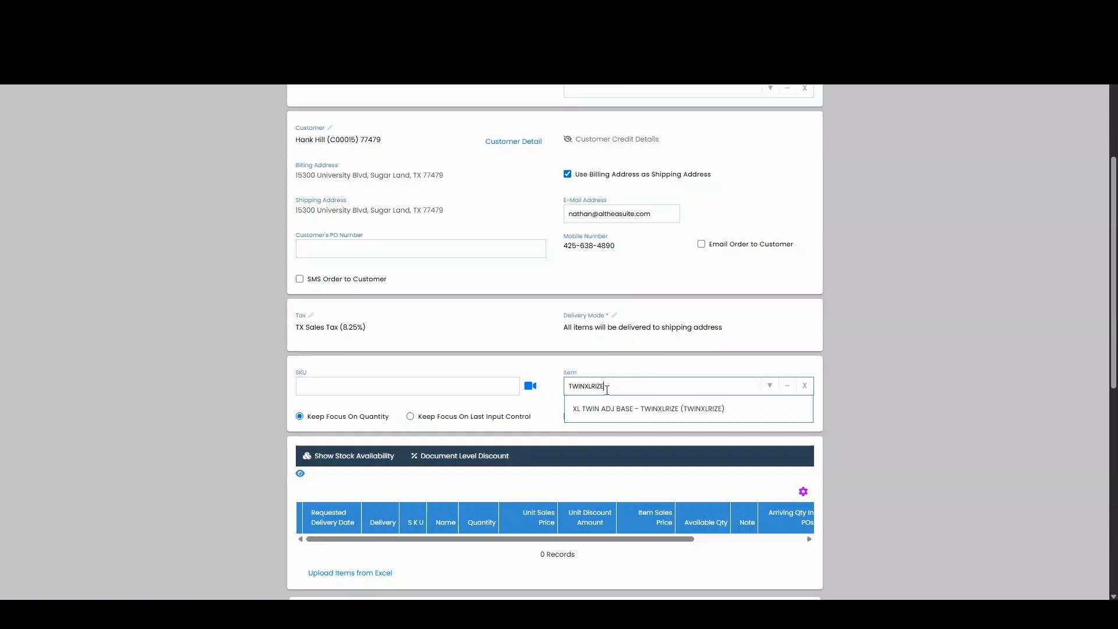
left_click(620, 413)
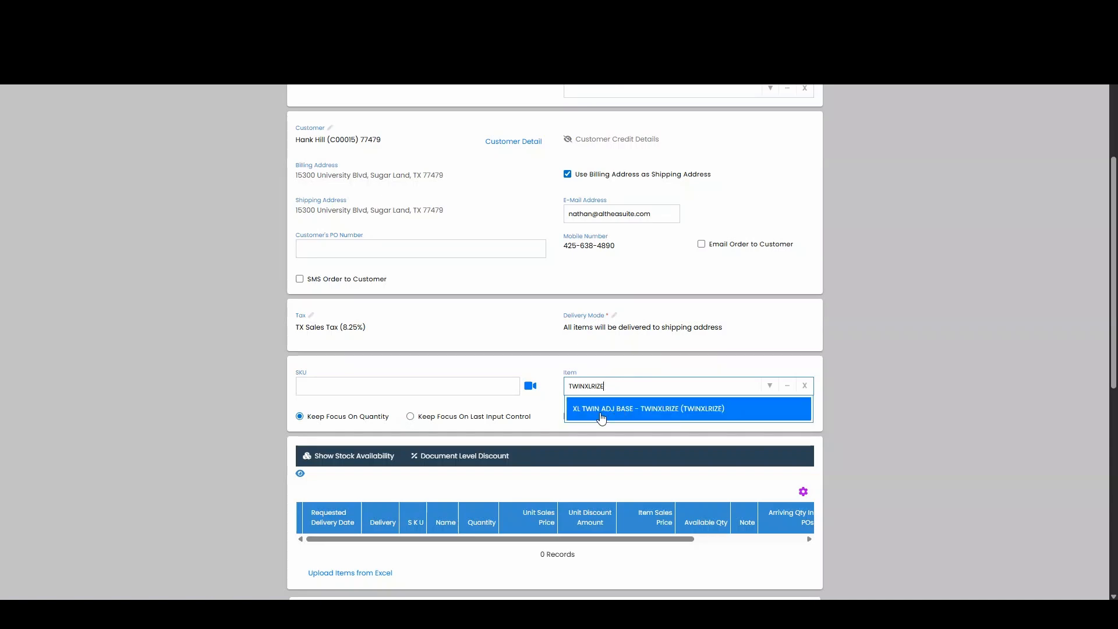
left_click(632, 414)
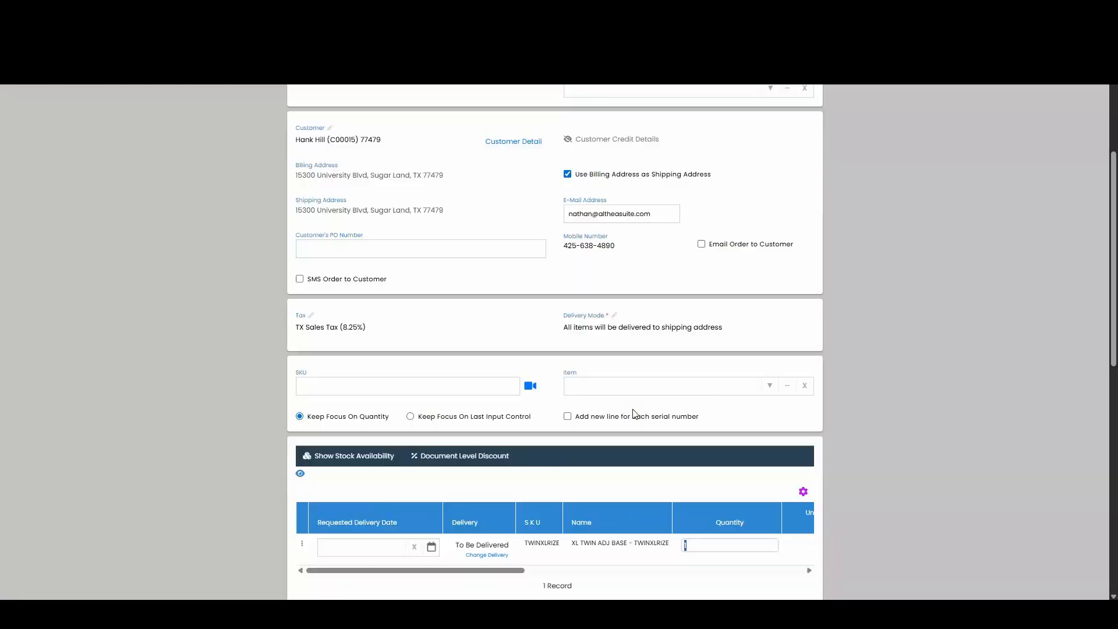
scroll(664, 267, "down", 1)
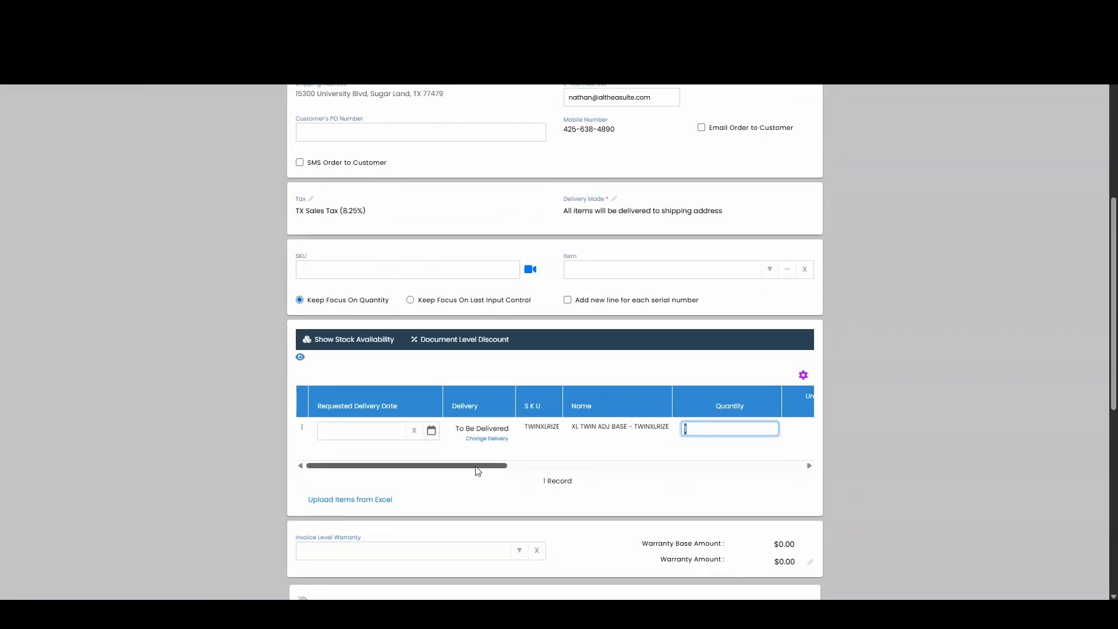
left_click(596, 440)
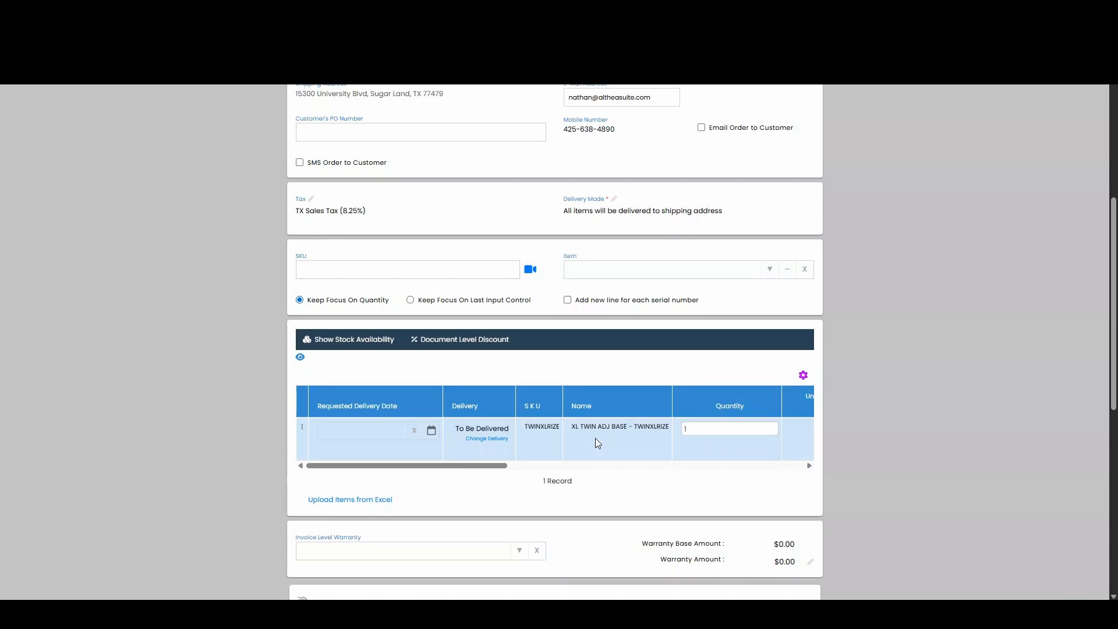
- Look up CVFNR508- and add the group item PLEASANT HILL 3PC COCKTAIL SET - CVFNR508-3PCSET to the order
left_click(653, 269)
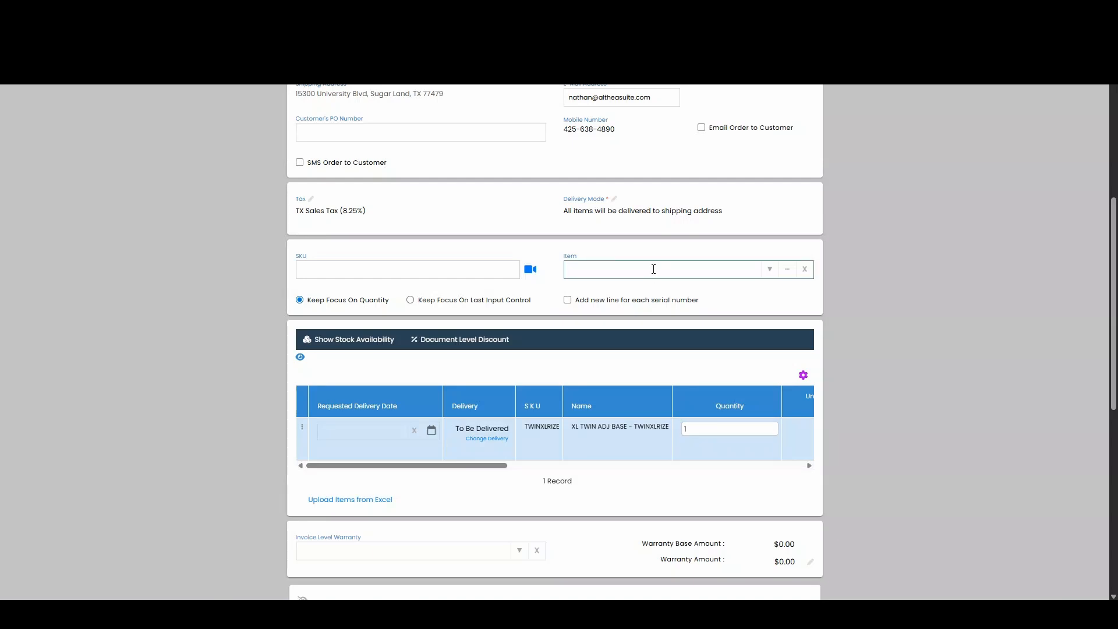
type("cv")
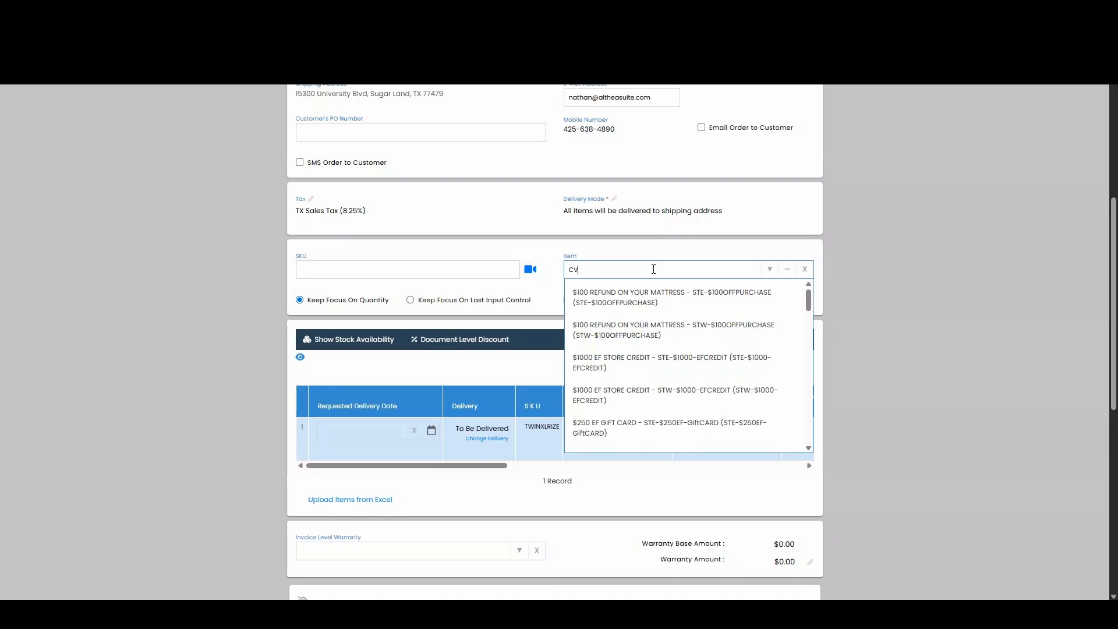
type("f")
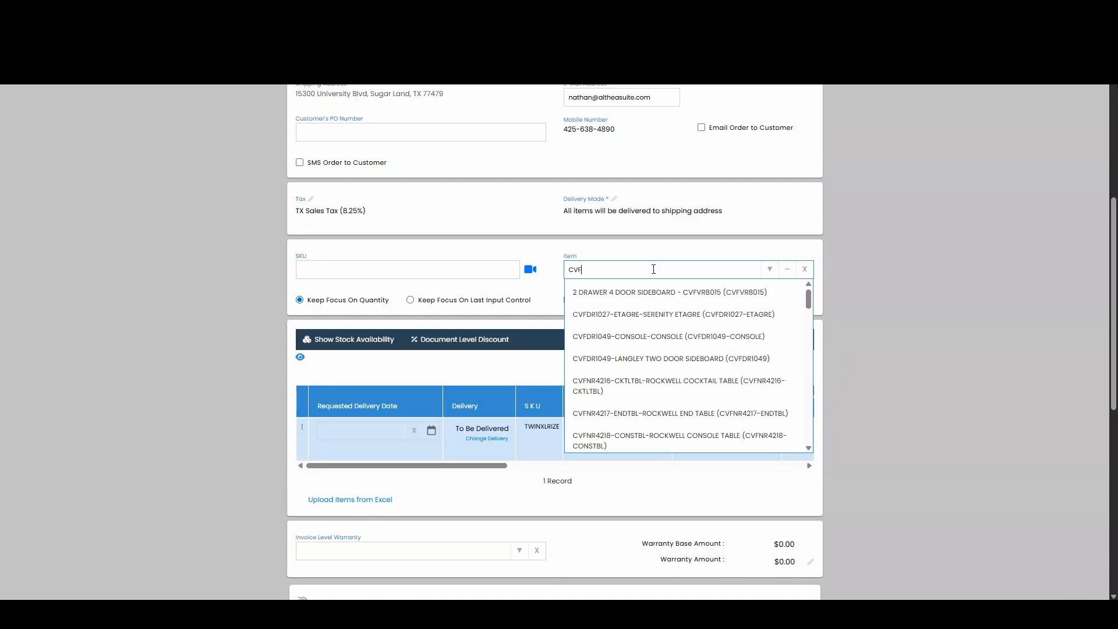
type("nr")
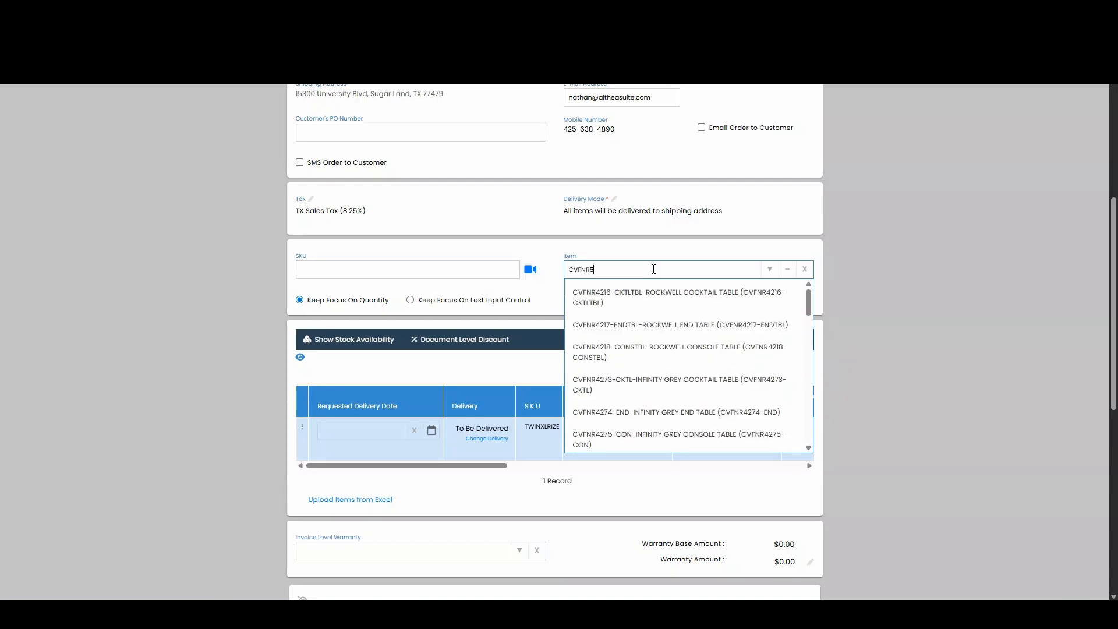
type("5")
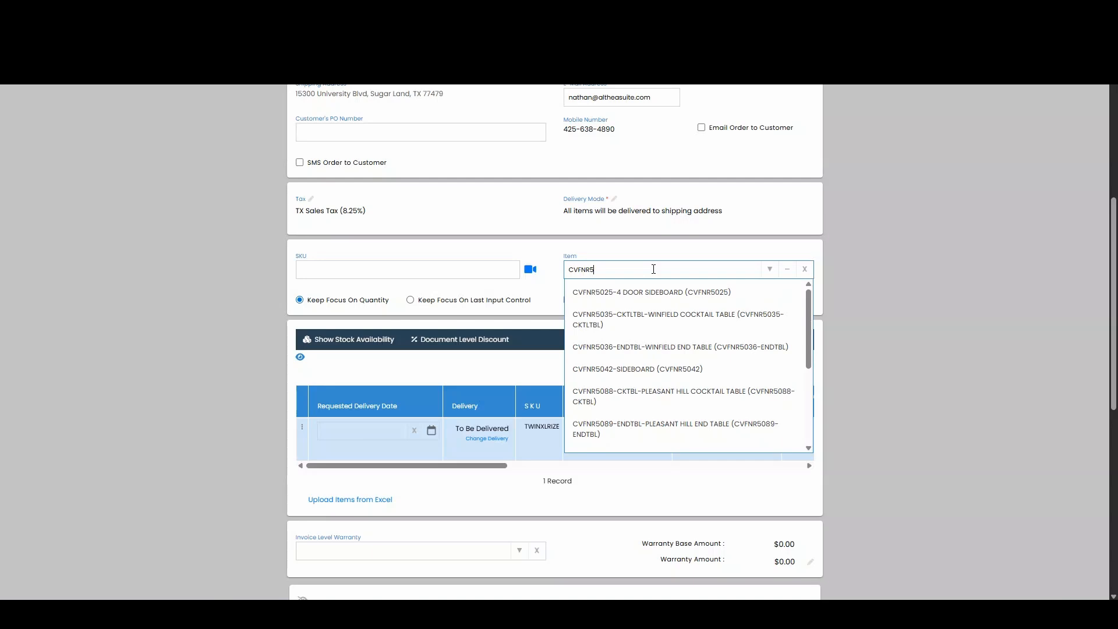
type("08-")
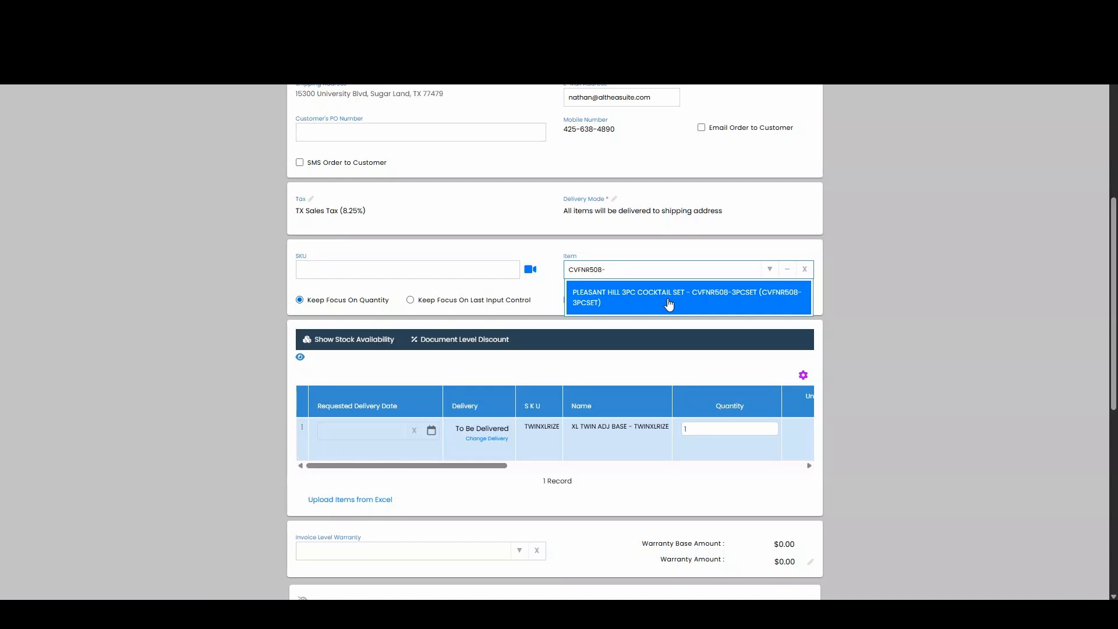
left_click(637, 290)
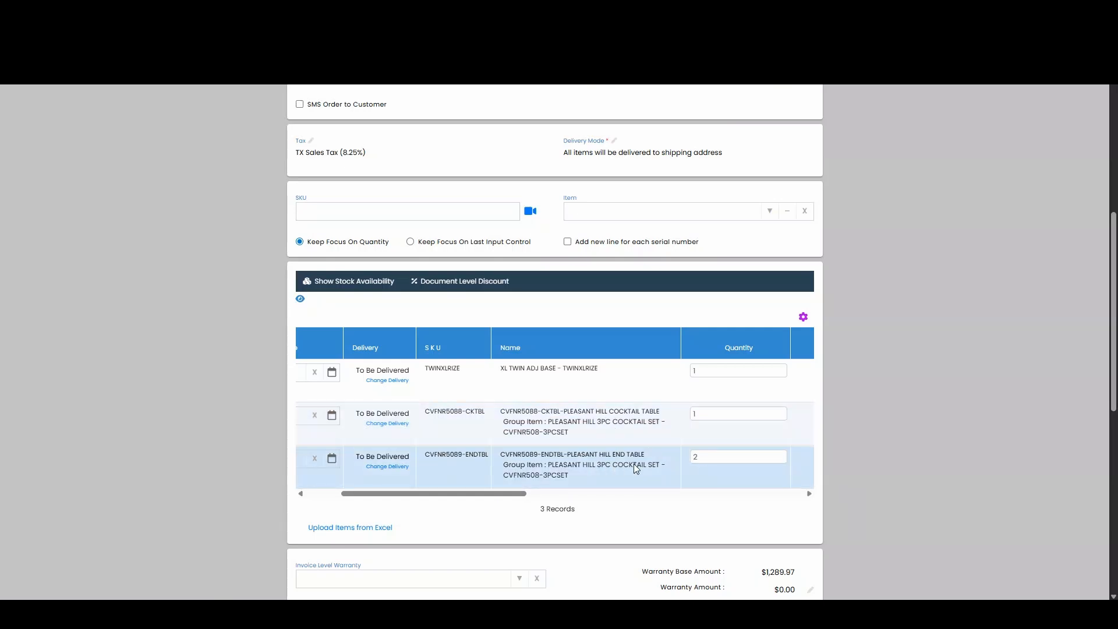
- Examine the delivery setting, SKU and name of each line in the order's item table
left_click_drag(453, 494, 366, 474)
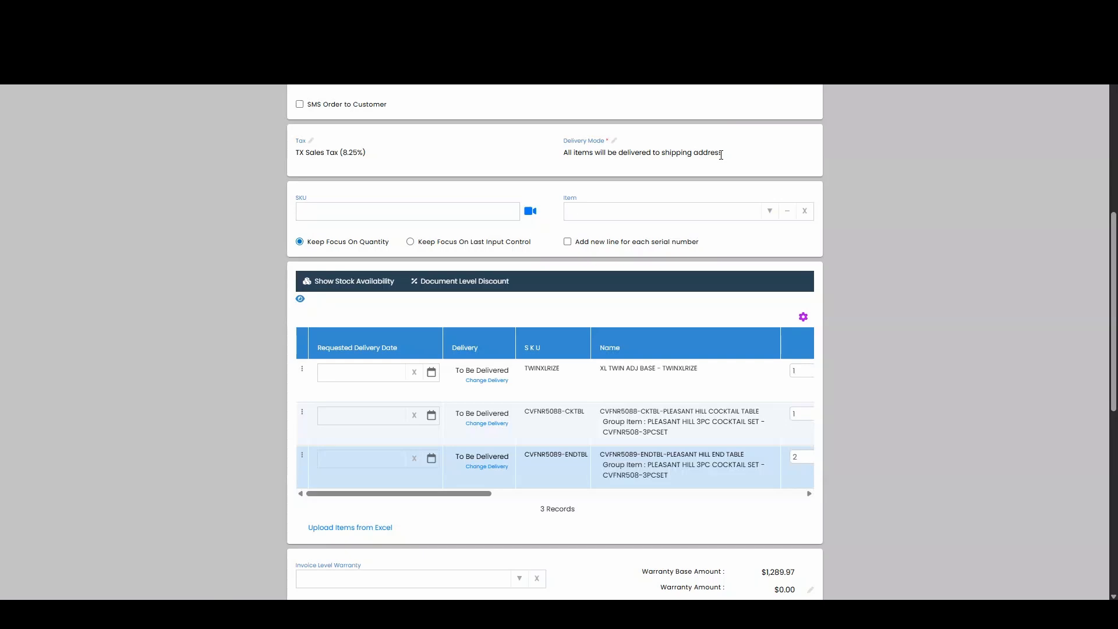
left_click(595, 381)
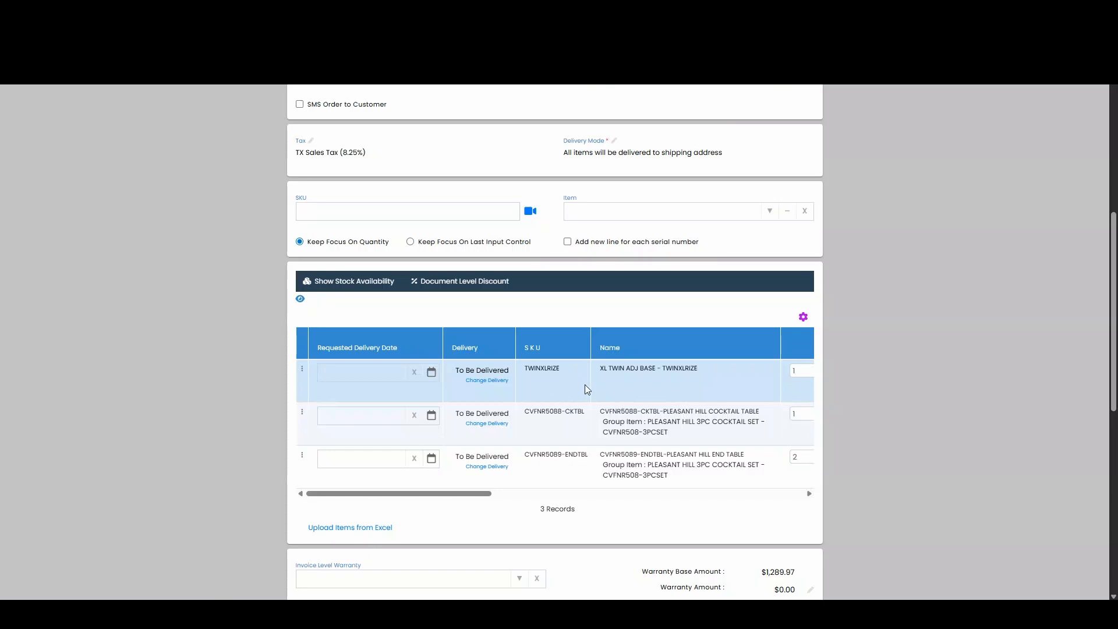
left_click(556, 428)
left_click(551, 457)
left_click(554, 435)
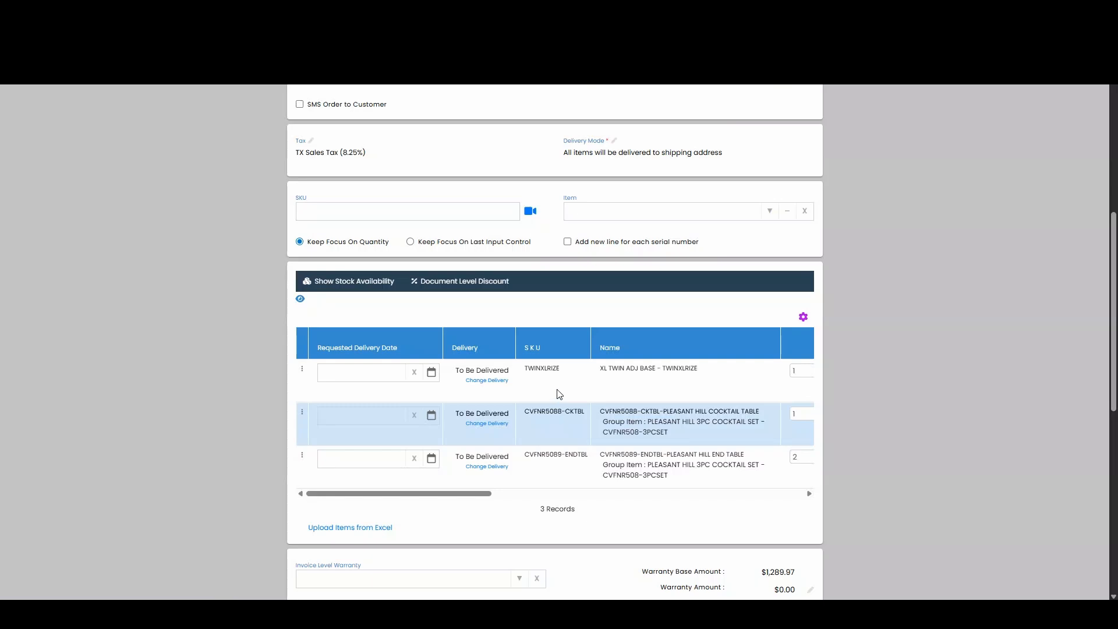
- Change the delivery of the XL TWIN ADJ BASE line to To Be Picked Up and save it
left_click(537, 388)
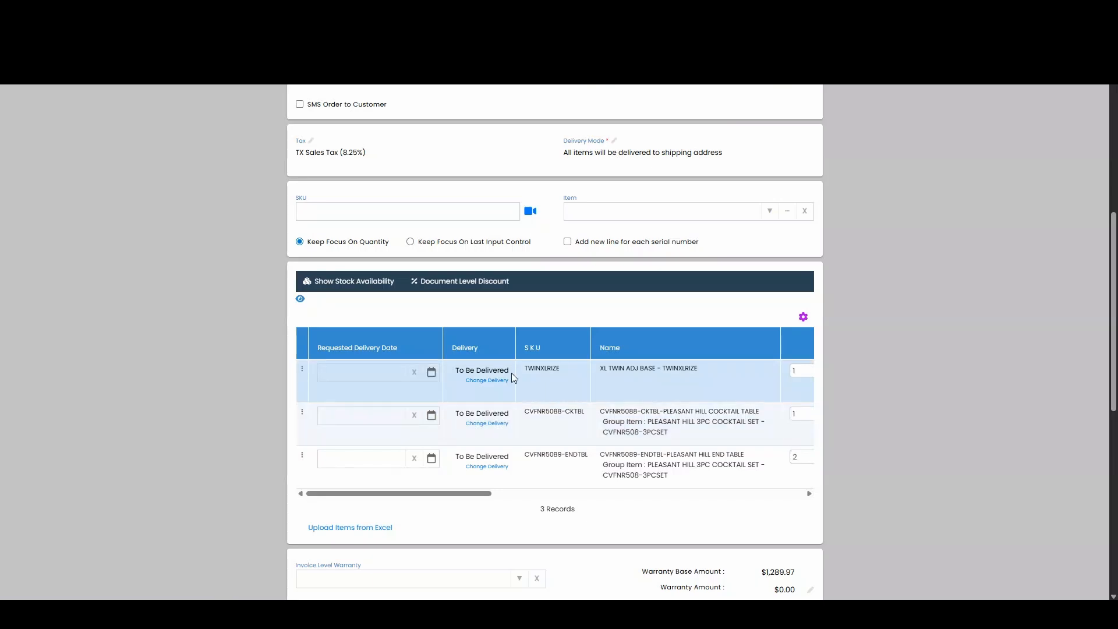
left_click(483, 382)
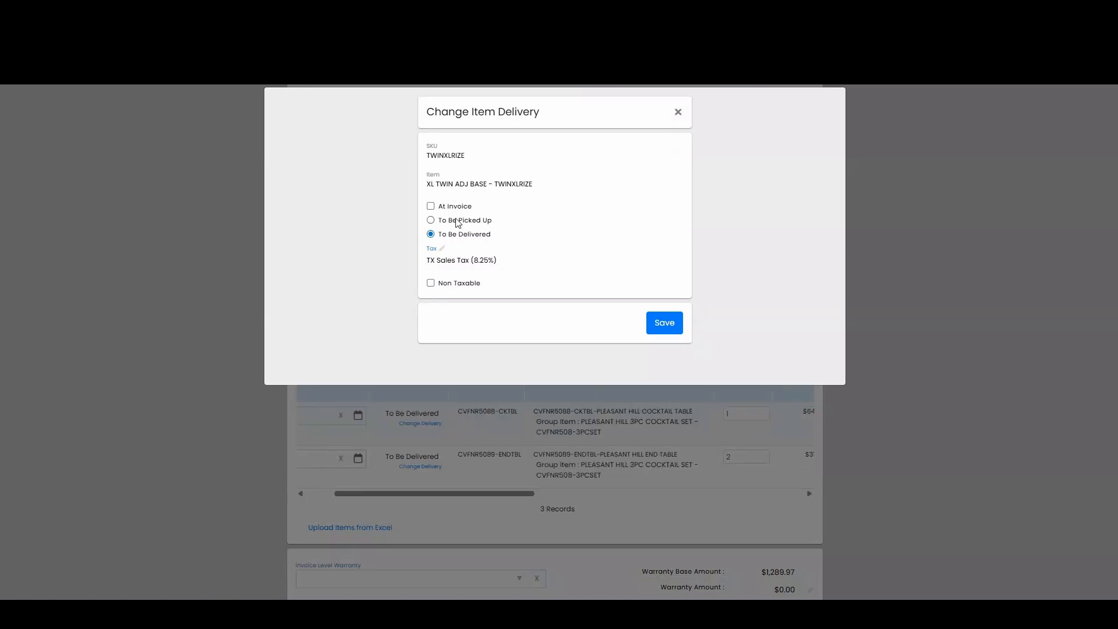
left_click(431, 221)
left_click(664, 322)
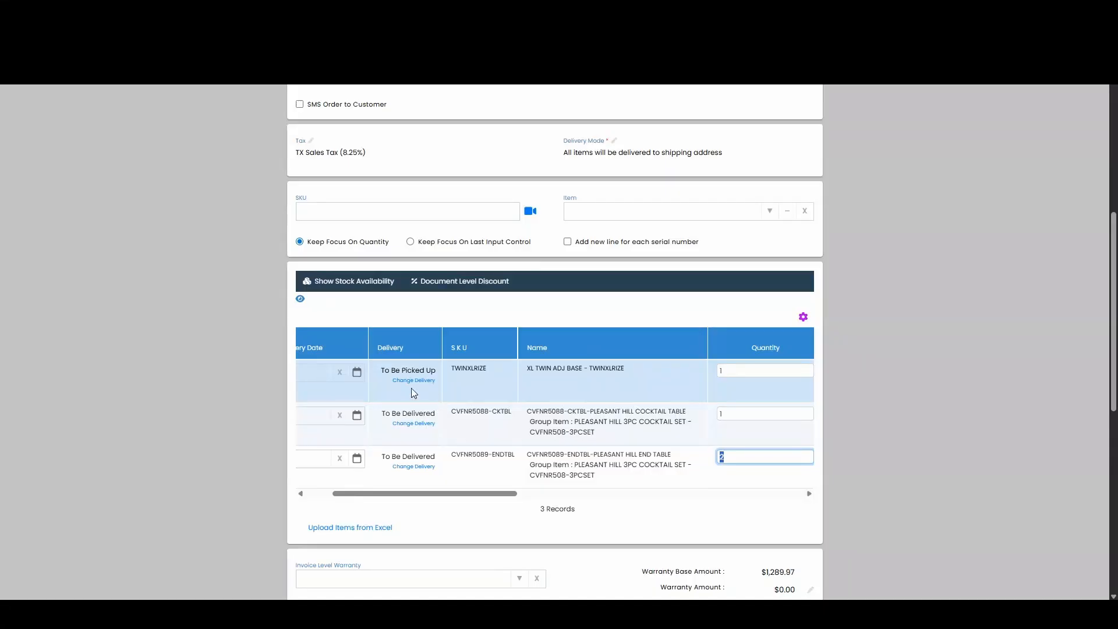
left_click(573, 382)
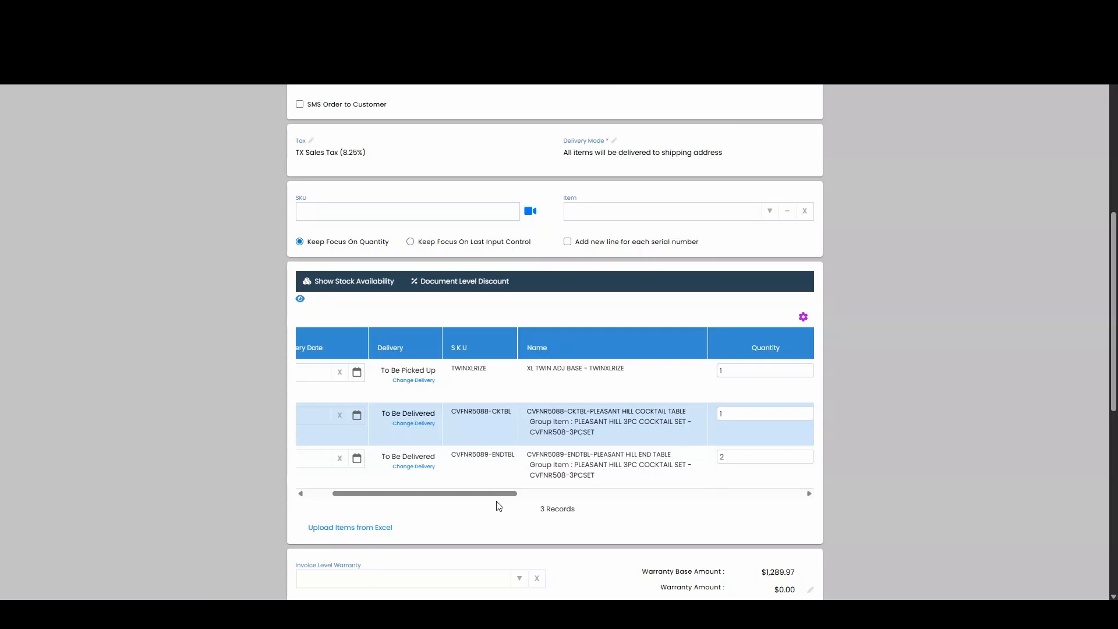
- Enter the note "customer come pick this up" on the XL TWIN ADJ BASE line
left_click_drag(497, 496, 708, 505)
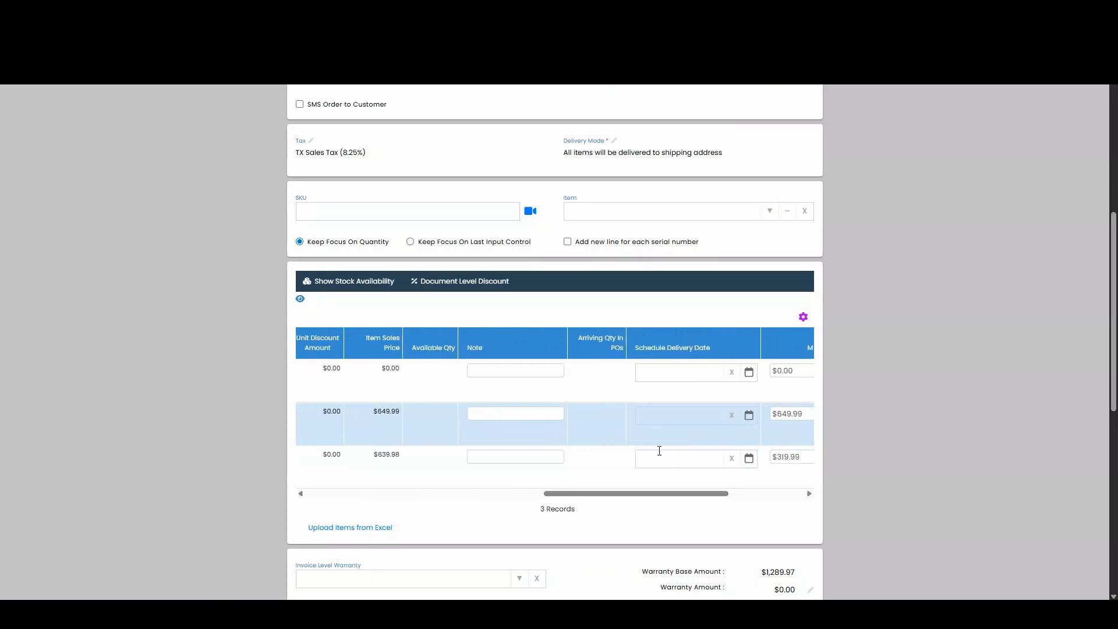
left_click(493, 372)
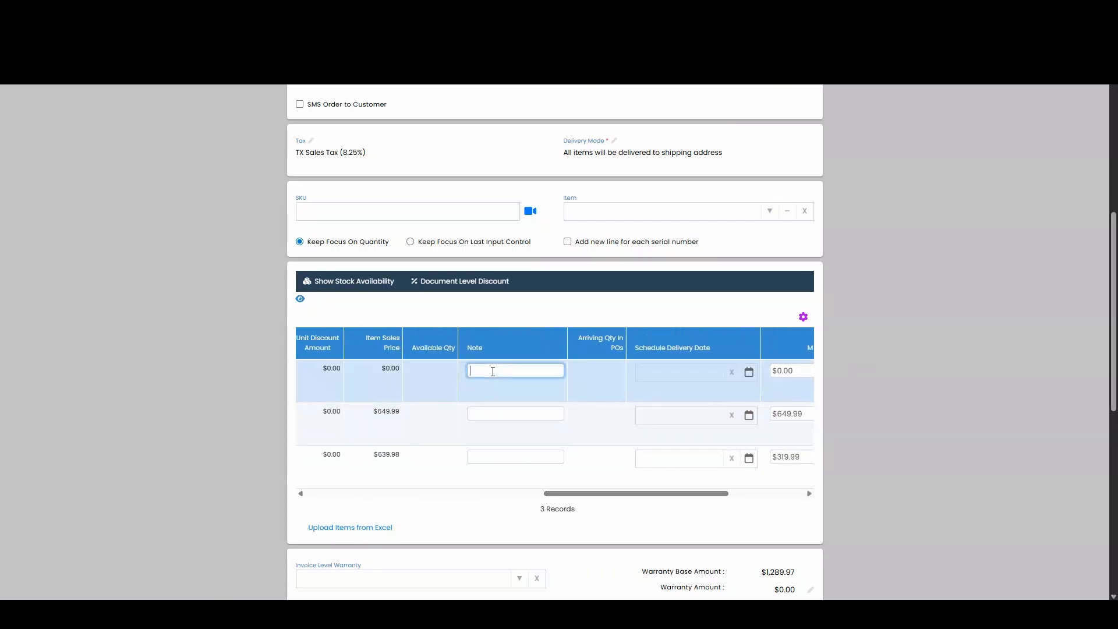
type("customer come puick")
key("BackSpace")
key("BackSpace")
key("BackSpace")
key("BackSpace")
type("ick this up")
left_click(591, 432)
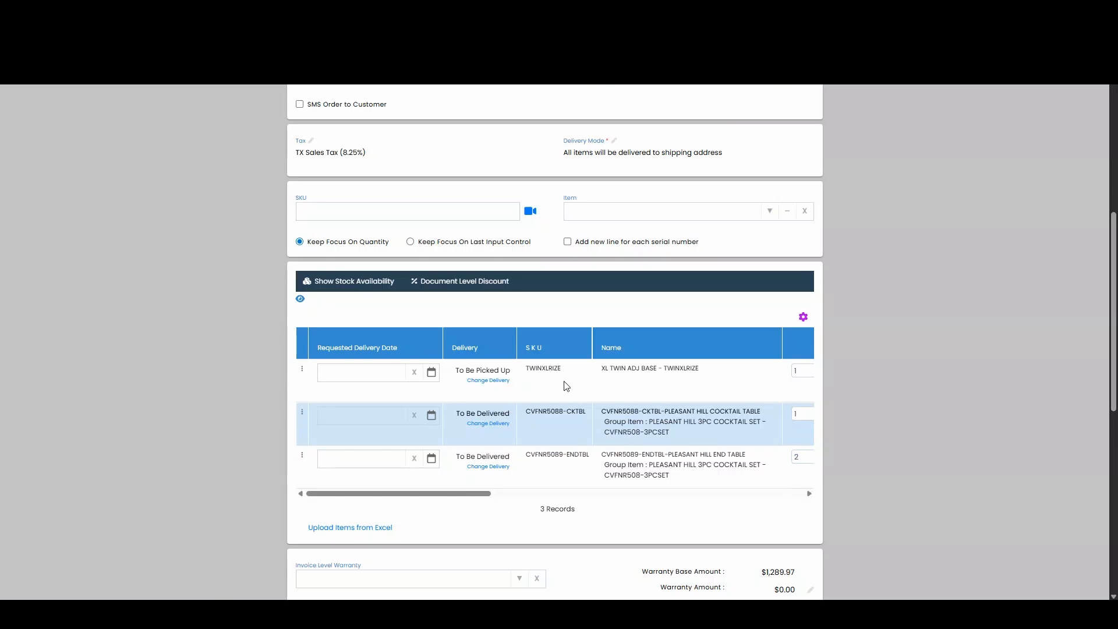
- Set the order's invoice level warranty to MFSCOMBO2 (1000 - 1499.99)
scroll(834, 341, "down", 3)
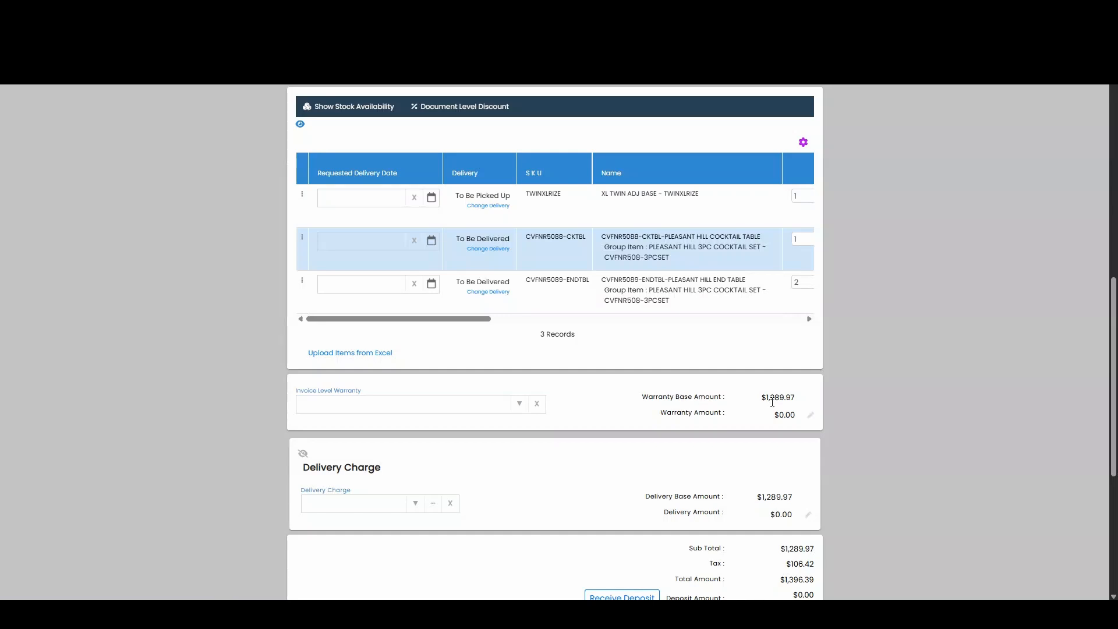
left_click_drag(453, 321, 584, 247)
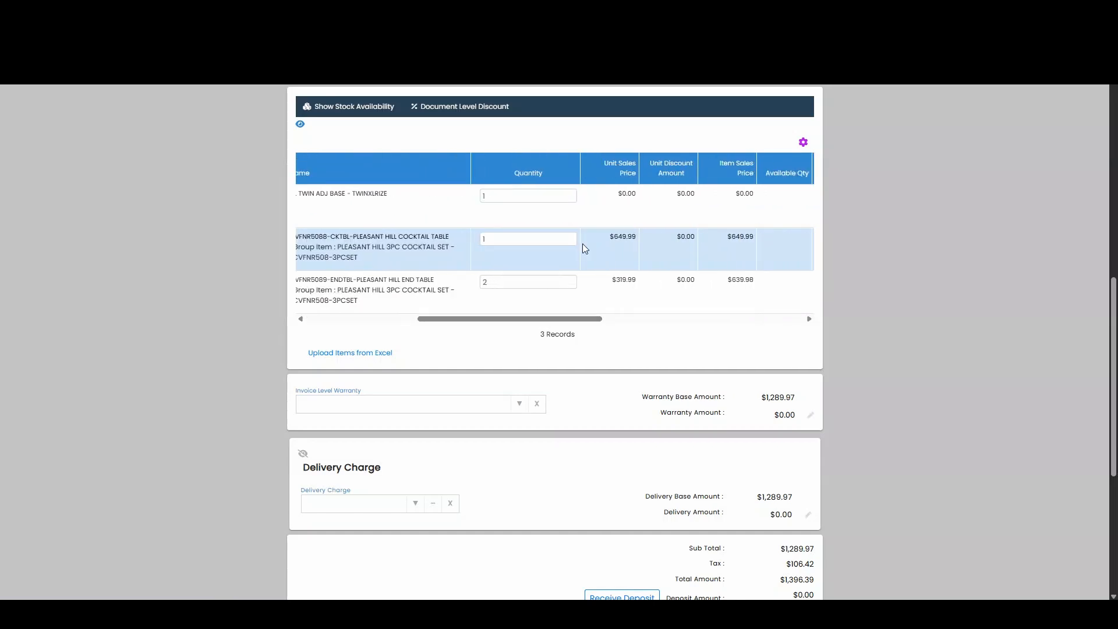
left_click_drag(565, 320, 381, 317)
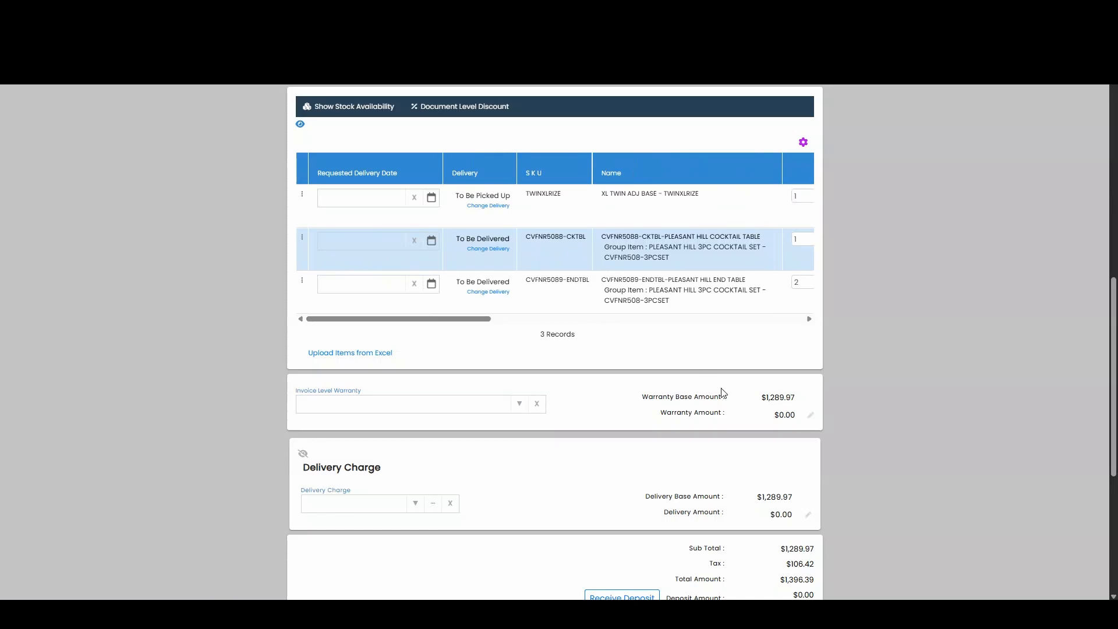
left_click_drag(466, 319, 572, 343)
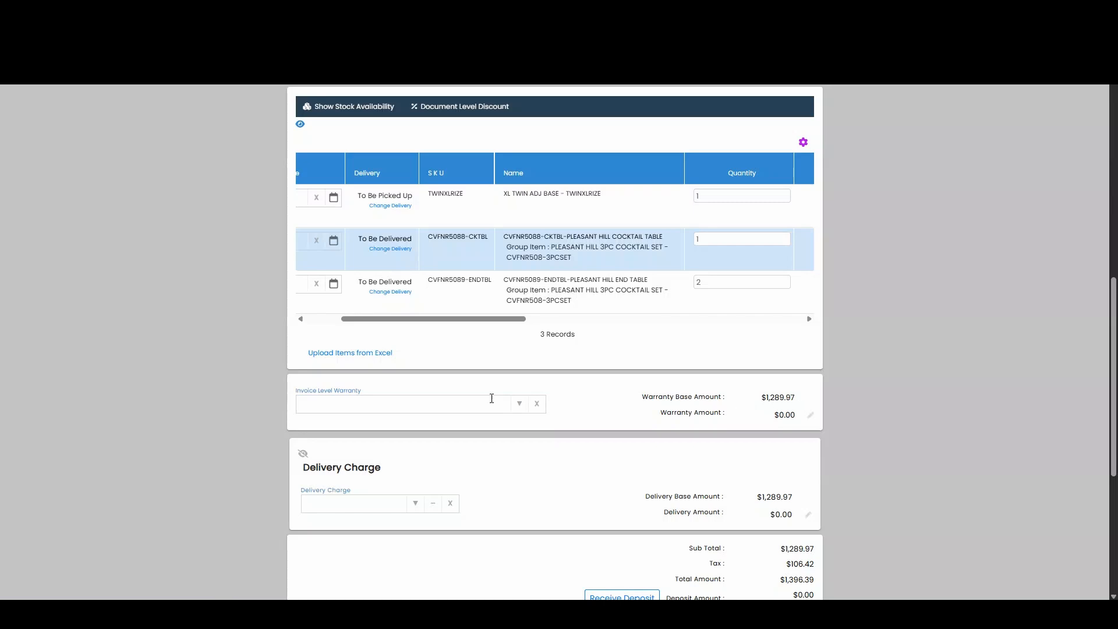
left_click(516, 406)
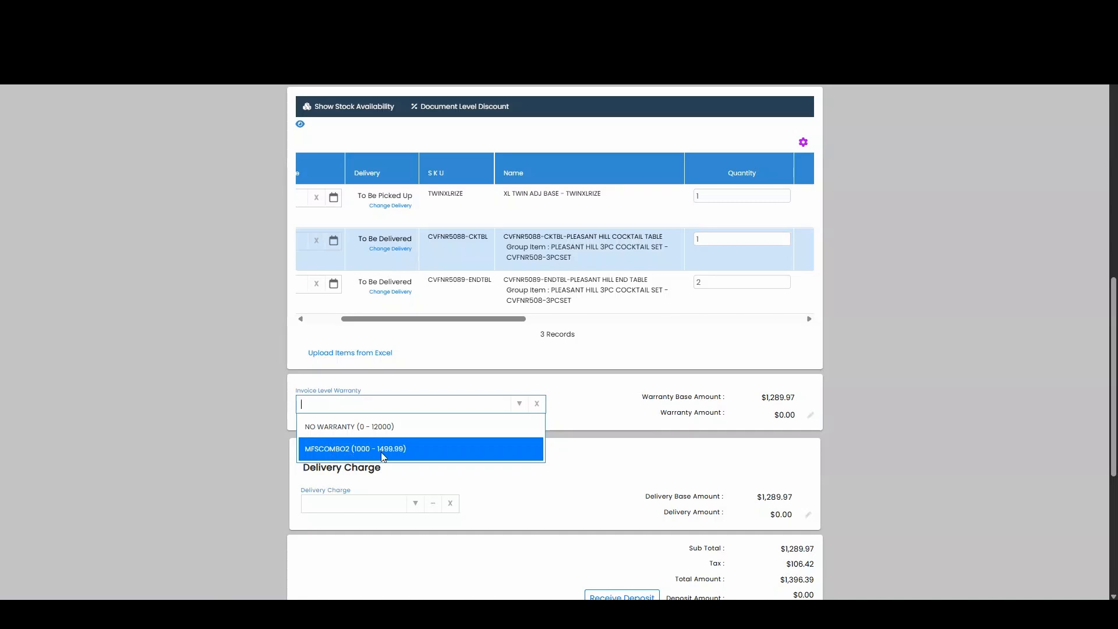
left_click(403, 449)
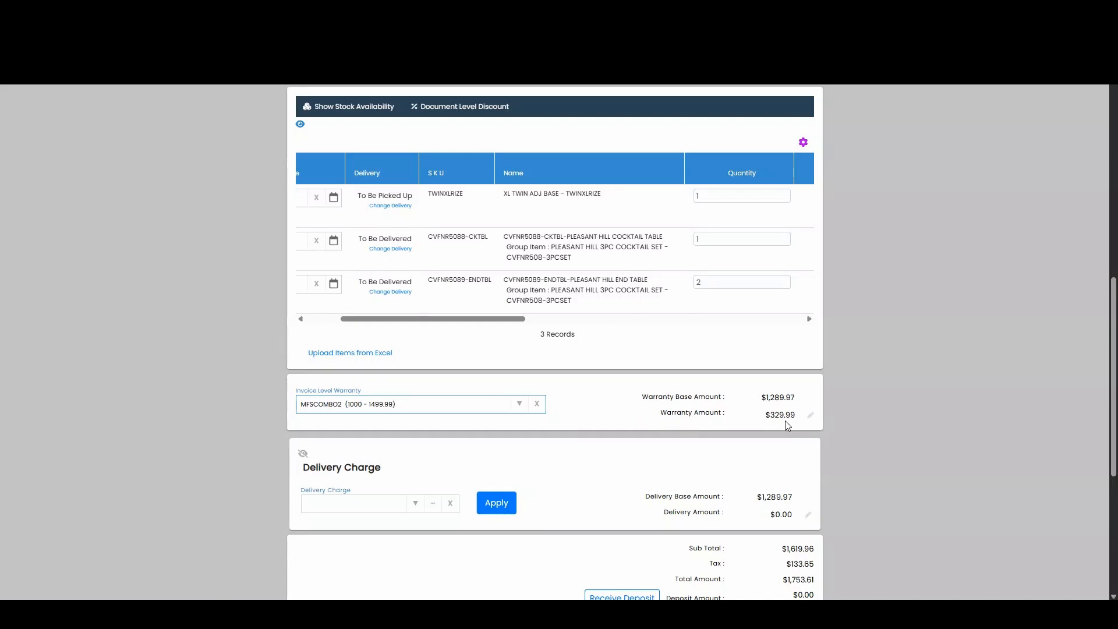
left_click(892, 321)
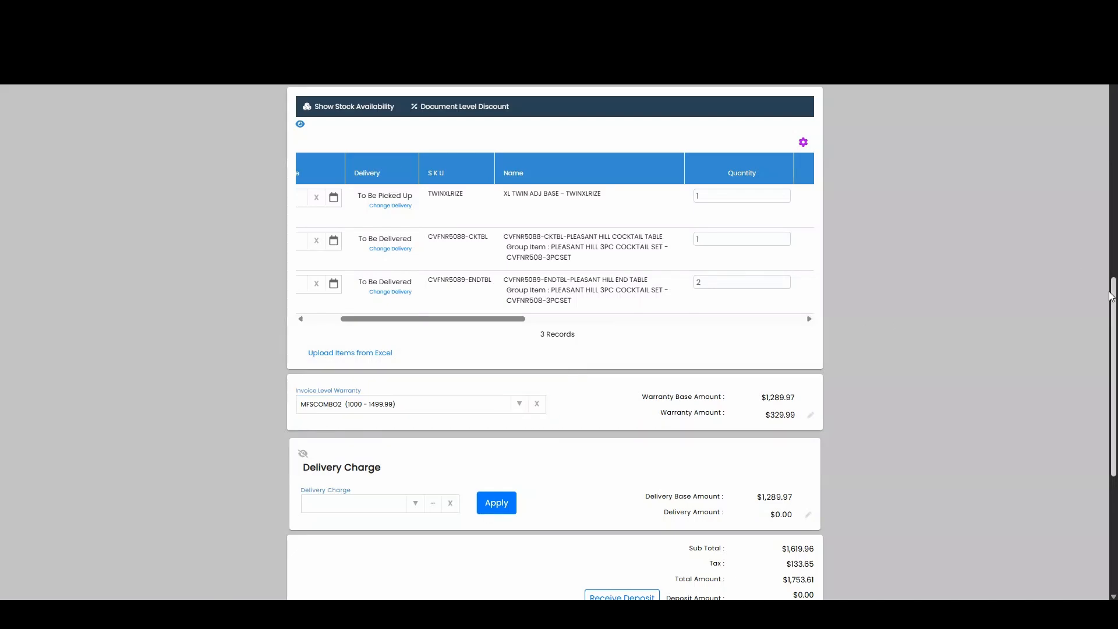
- Apply the Delivery Charge @5% option to the order
left_click_drag(1114, 293, 1115, 330)
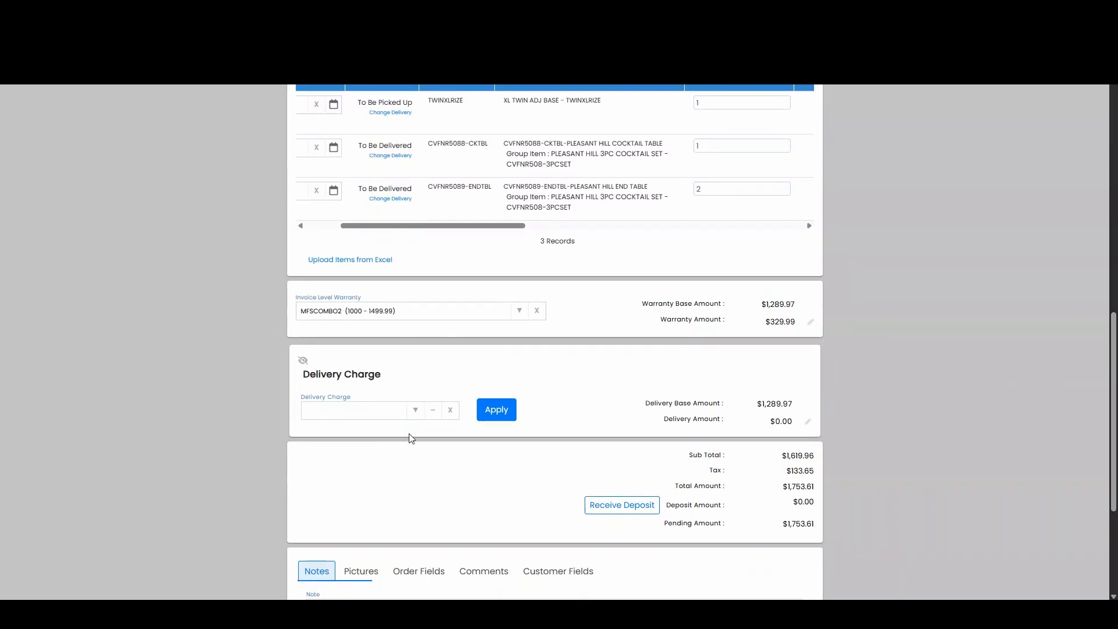
left_click(414, 415)
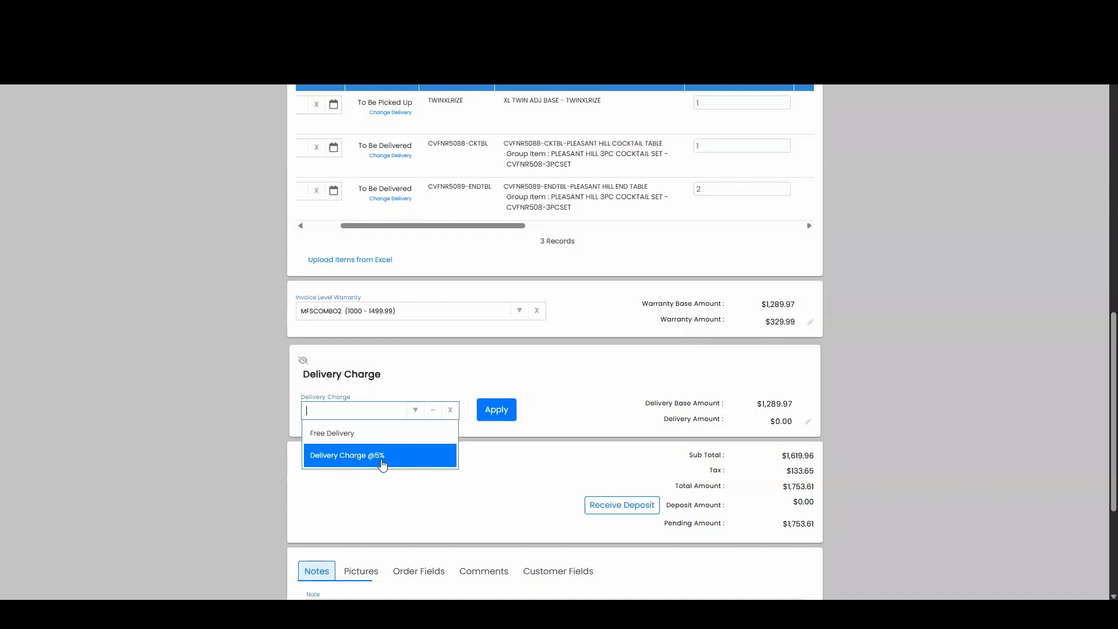
left_click(355, 458)
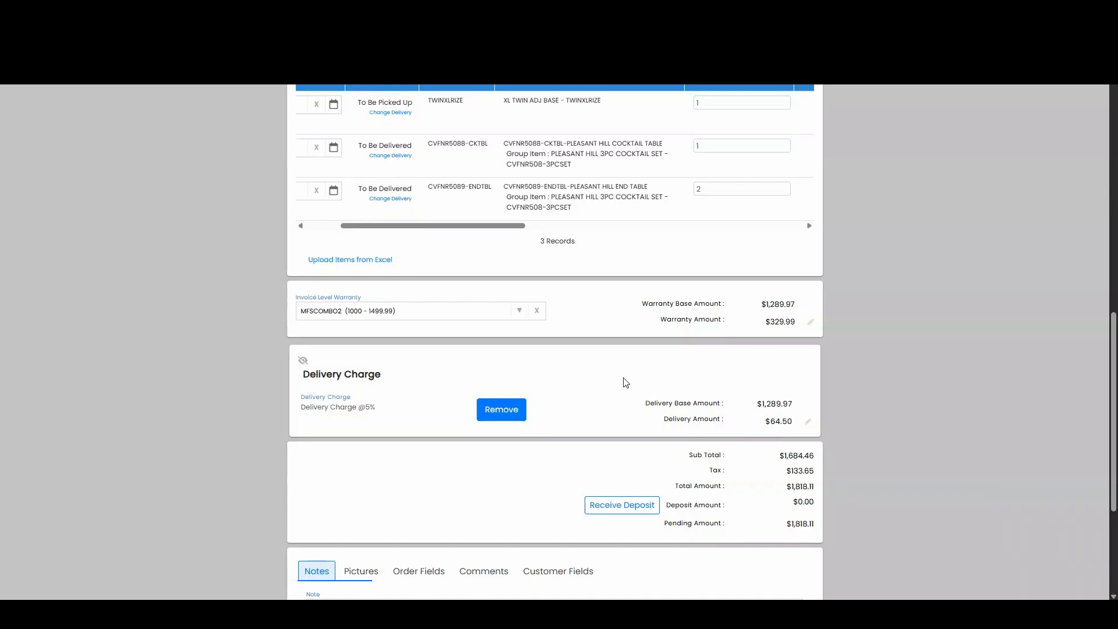
- Manually adjust the order's delivery charge amount to $65.00 and confirm it
left_click(808, 422)
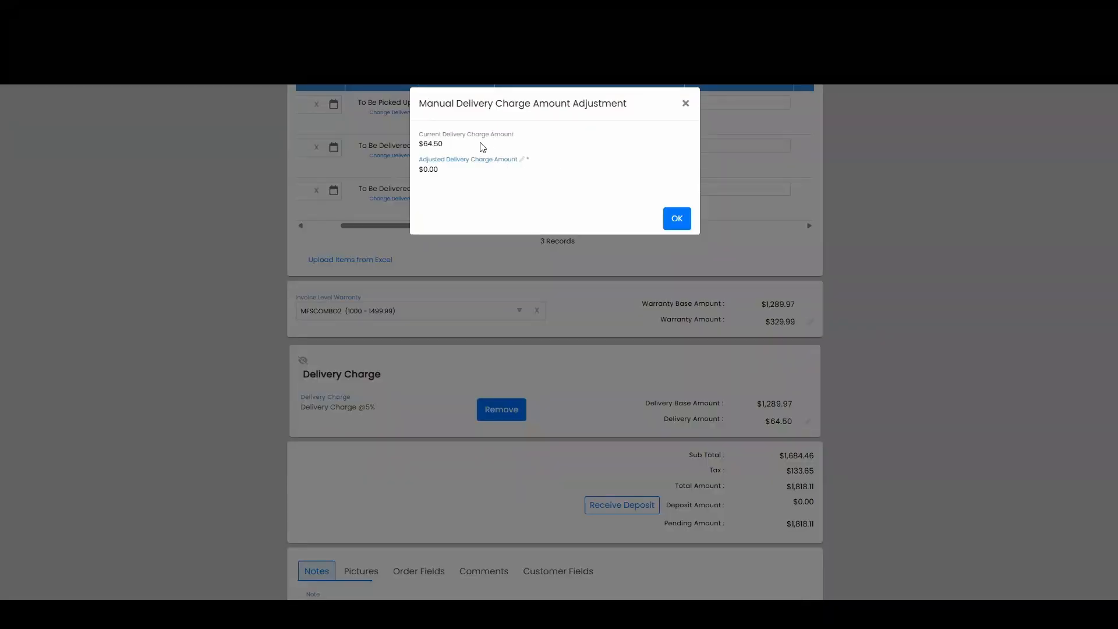
left_click(460, 172)
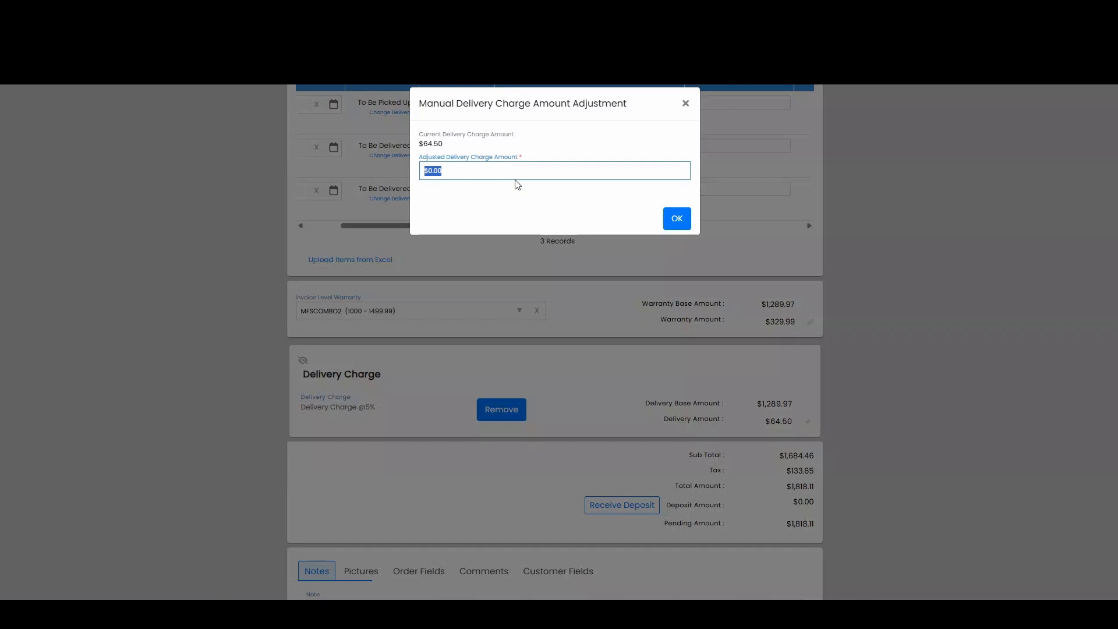
type("65")
left_click(670, 212)
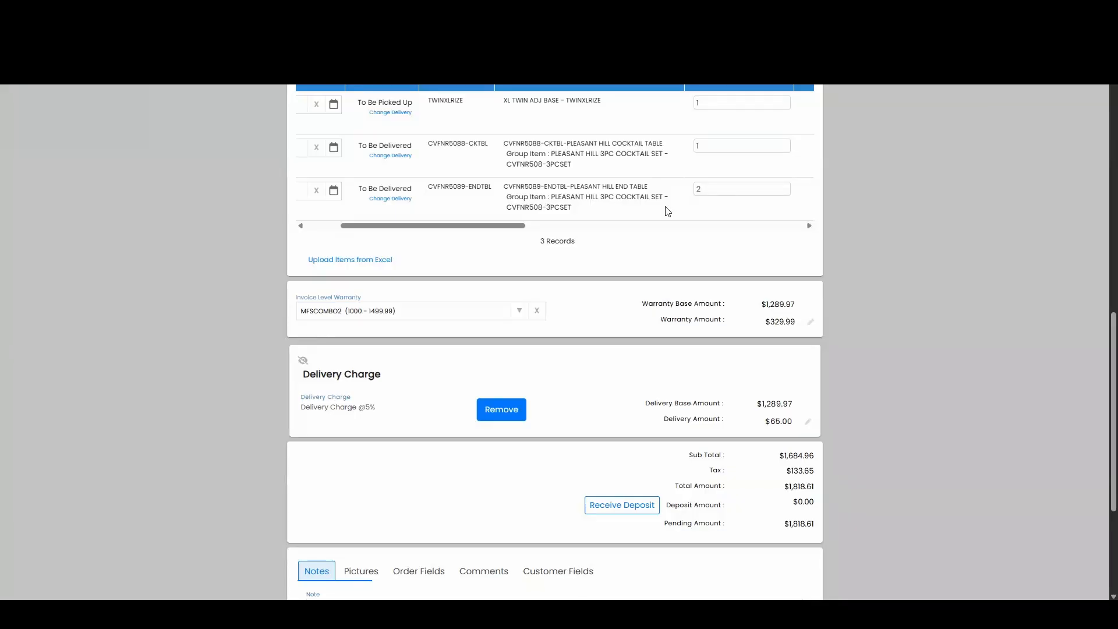
- Examine the order's additional sections for notes, pictures, comments and customer fields
scroll(706, 329, "down", 1)
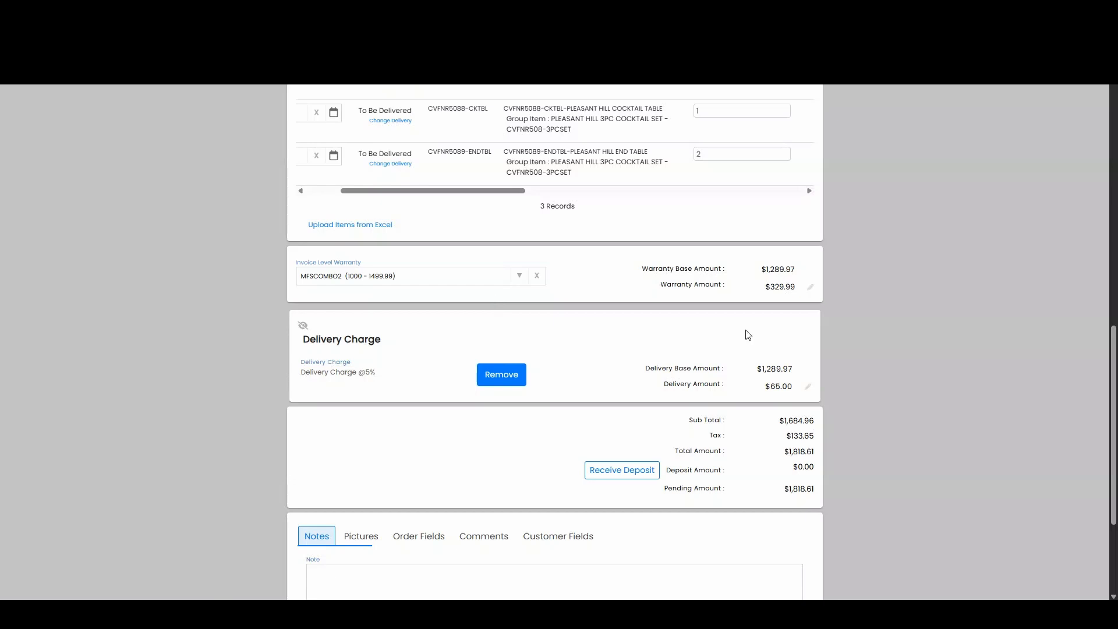
scroll(744, 332, "down", 3)
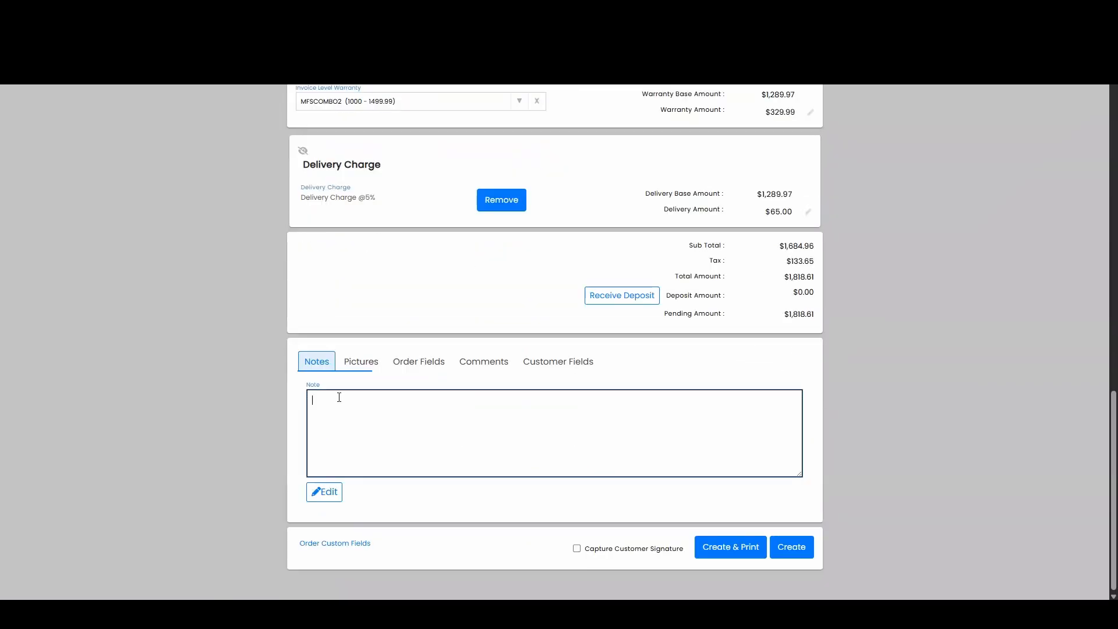
left_click(360, 406)
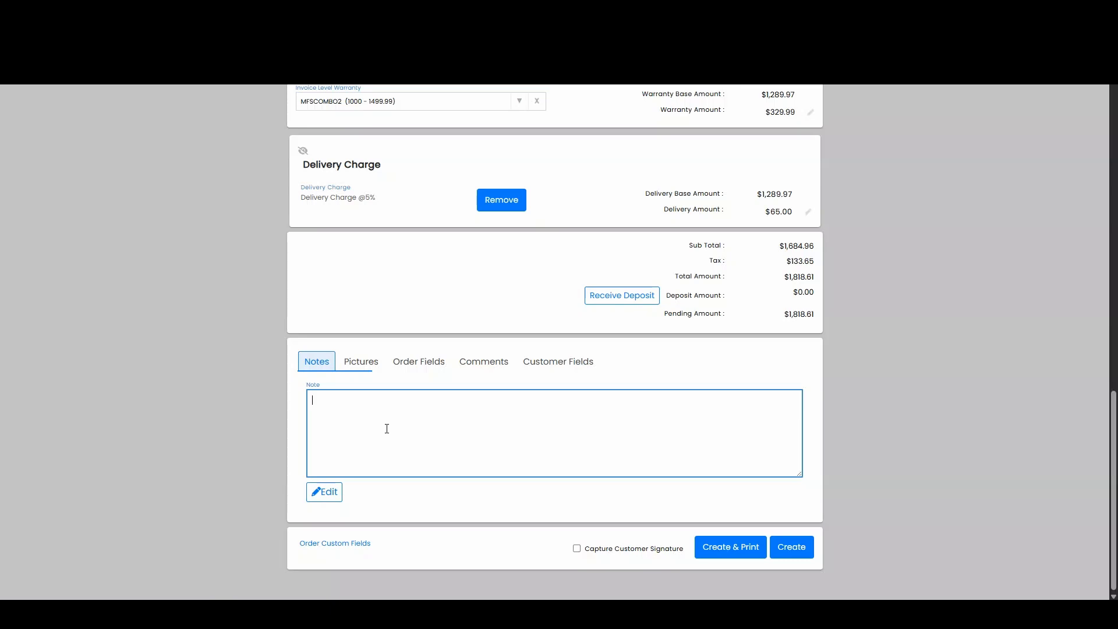
left_click(358, 364)
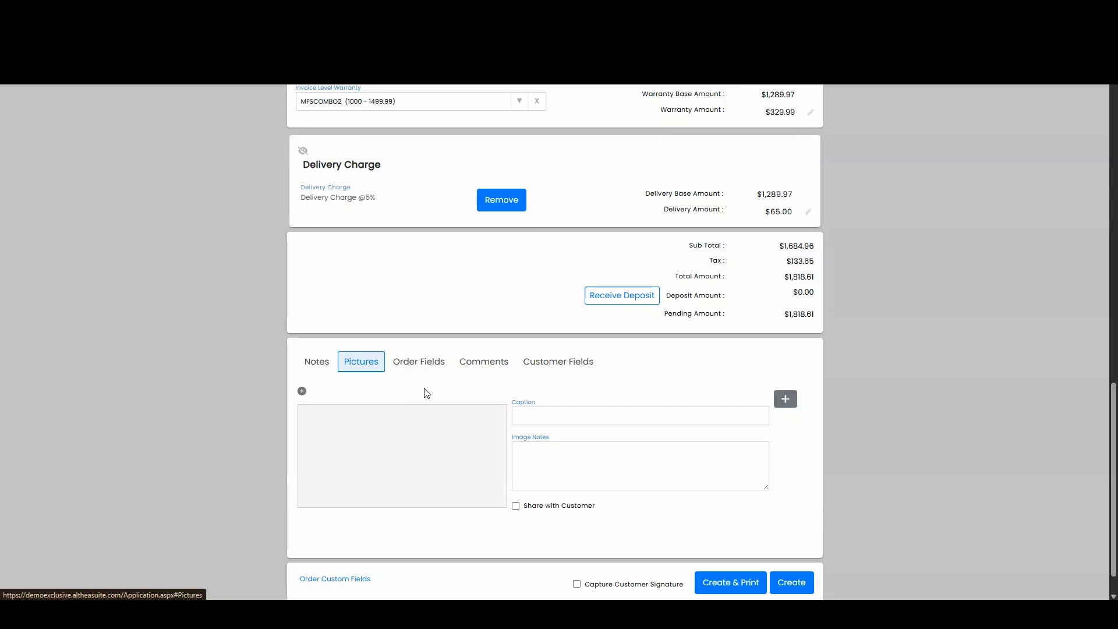
scroll(427, 393, "down", 1)
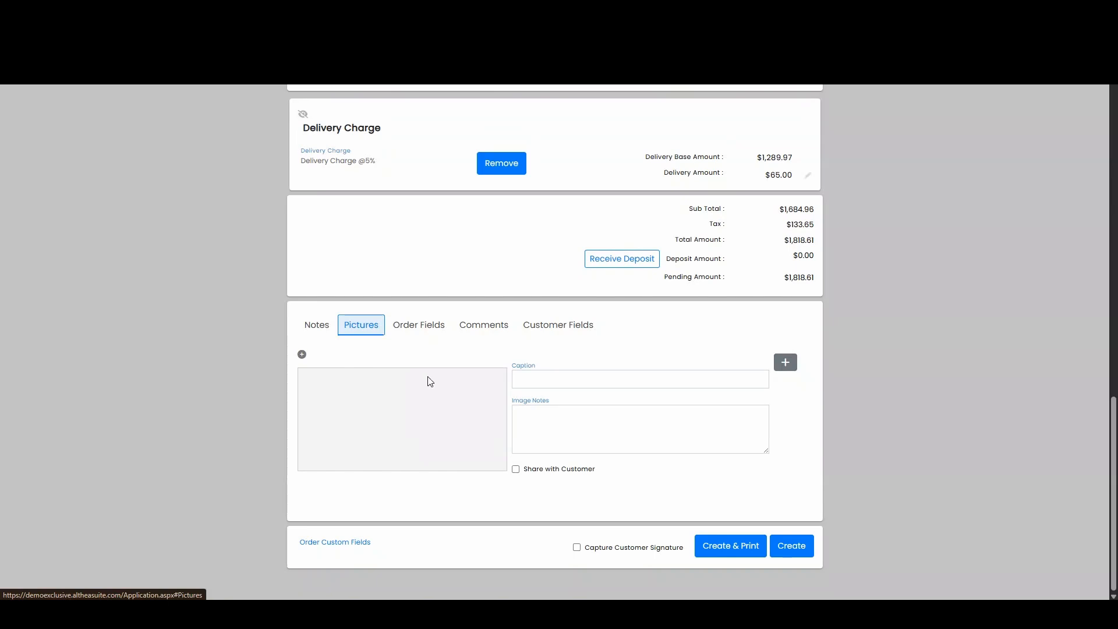
left_click(502, 330)
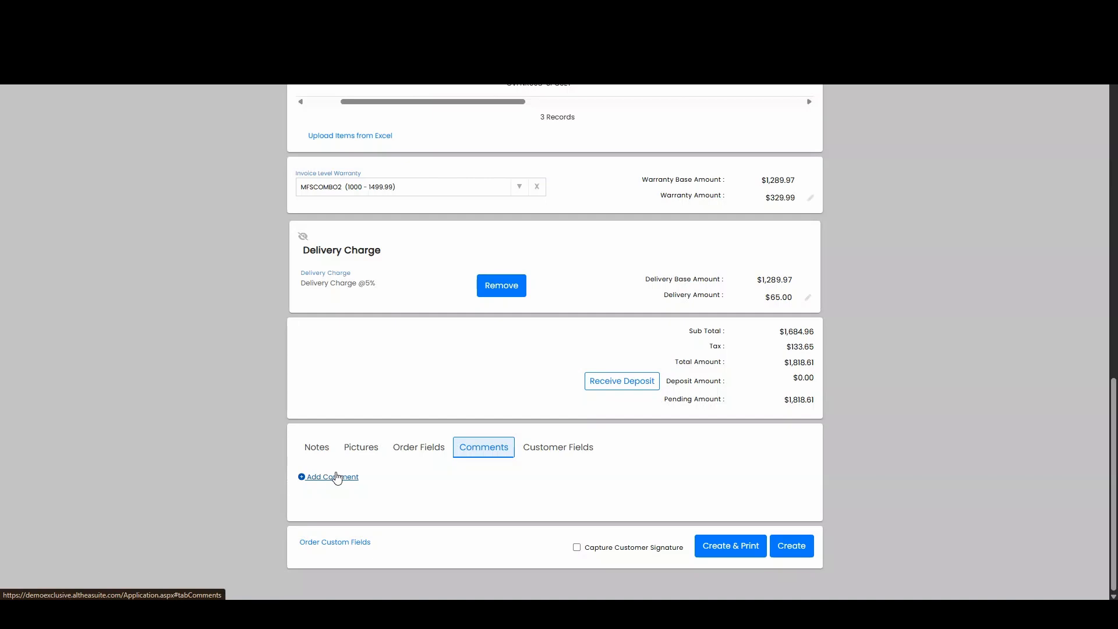
left_click(564, 456)
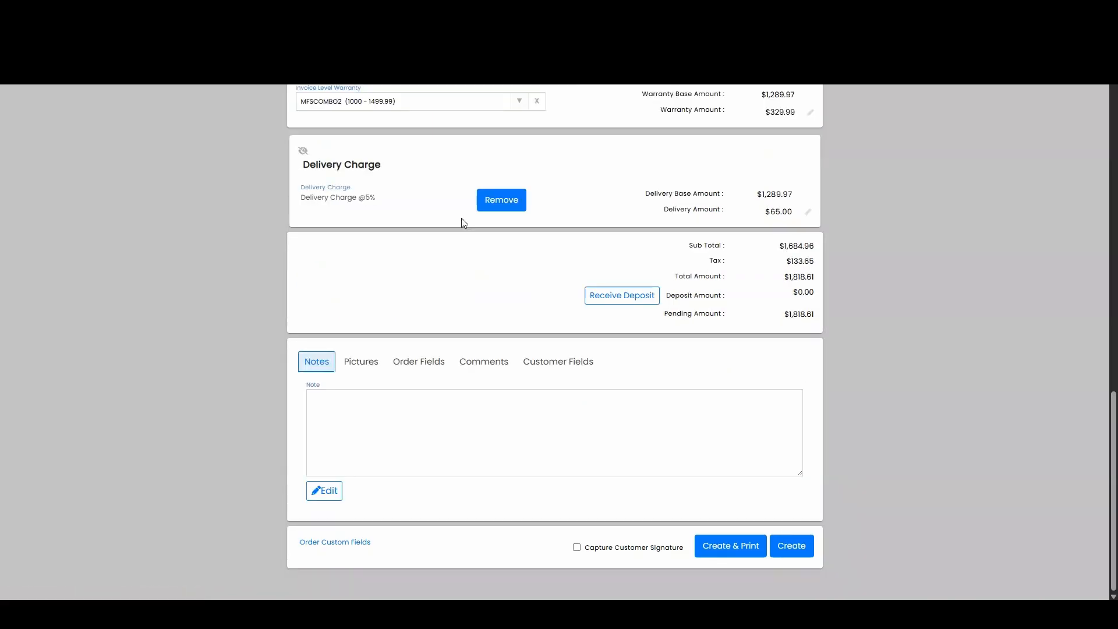
- Create the sales order without printing it
left_click(809, 556)
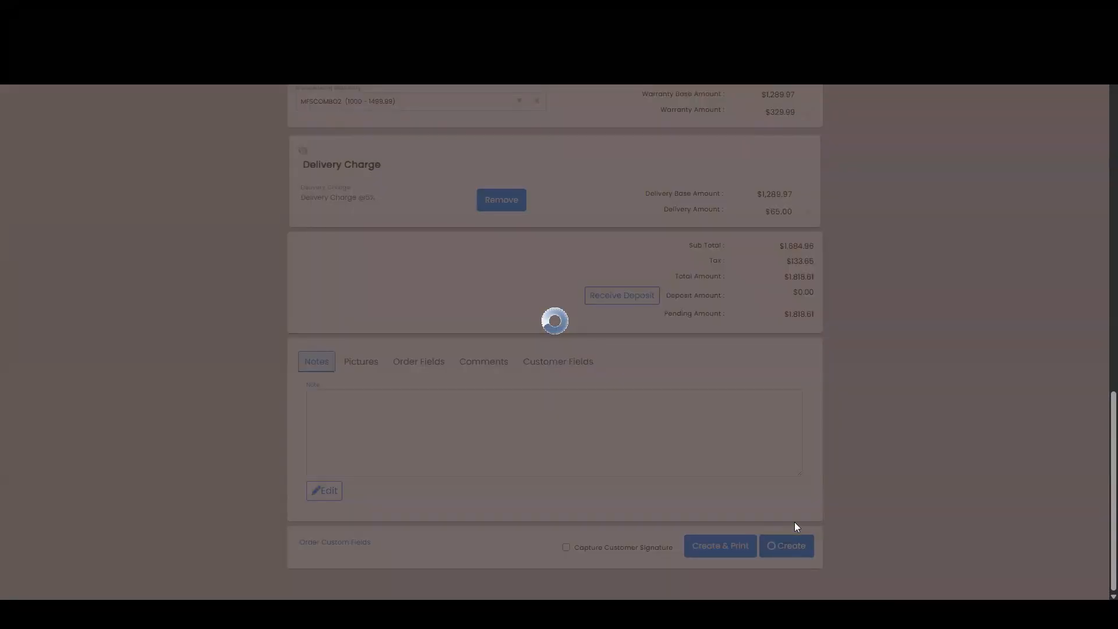